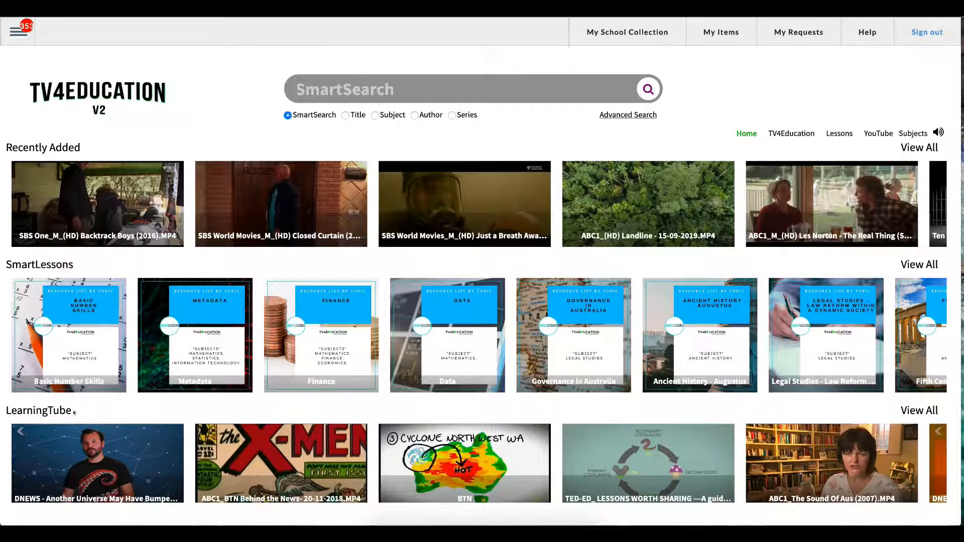
pyautogui.moveTo(73, 410); pyautogui.dragTo(5, 412)
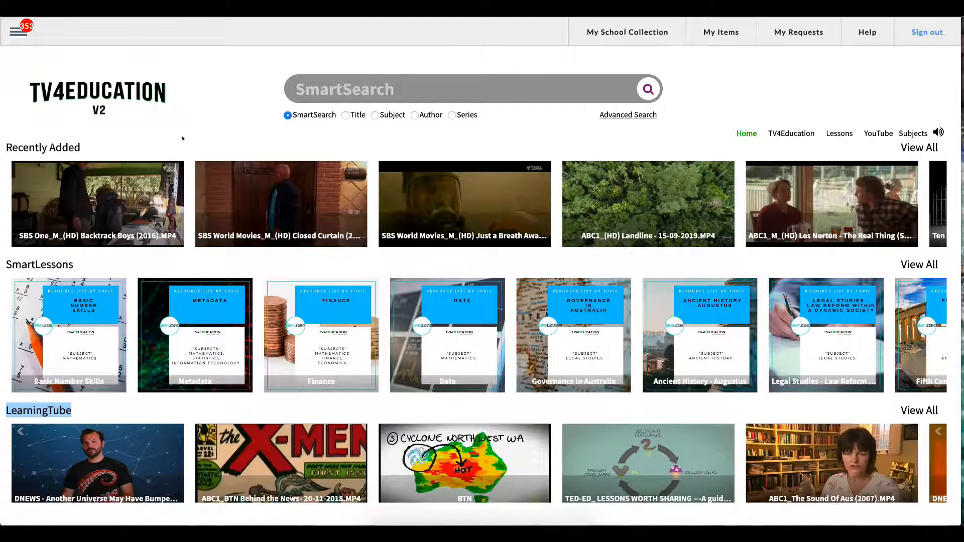
# Go to the SmartClassrooms lesson creation page and start a new lesson.
pyautogui.click(25, 37)
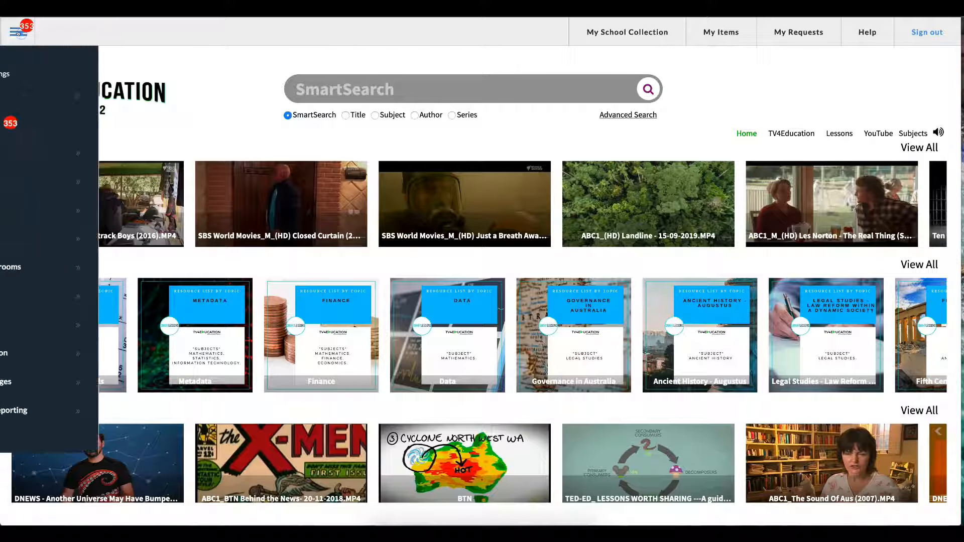
pyautogui.click(61, 266)
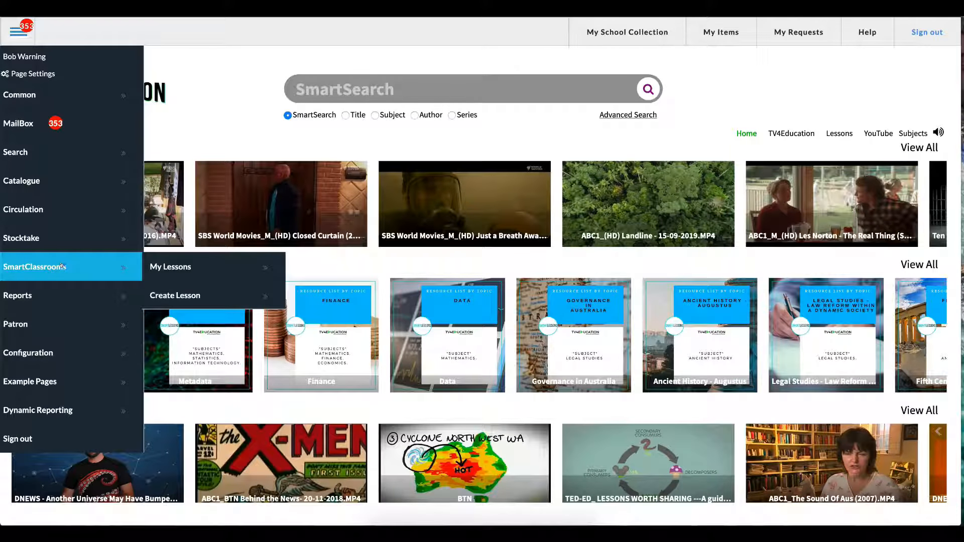
pyautogui.click(194, 294)
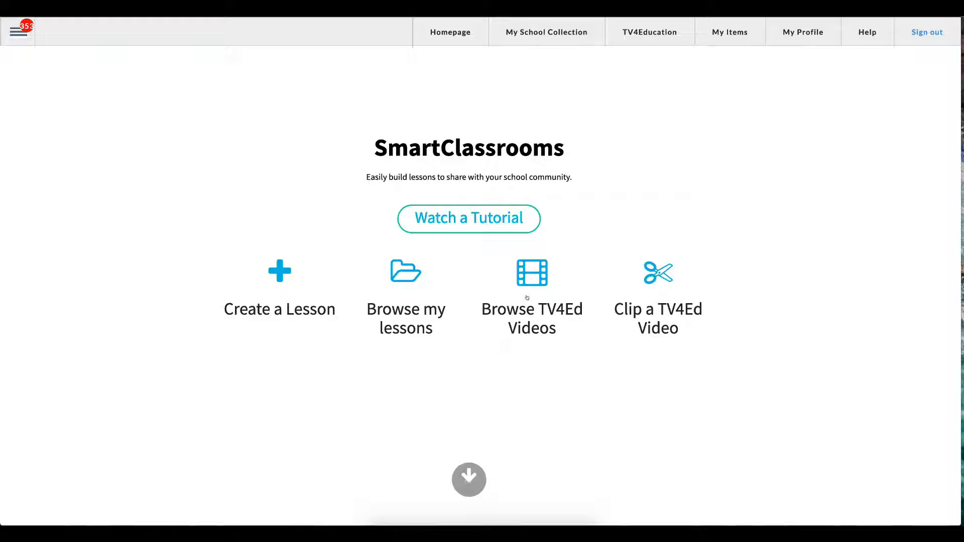
pyautogui.click(277, 273)
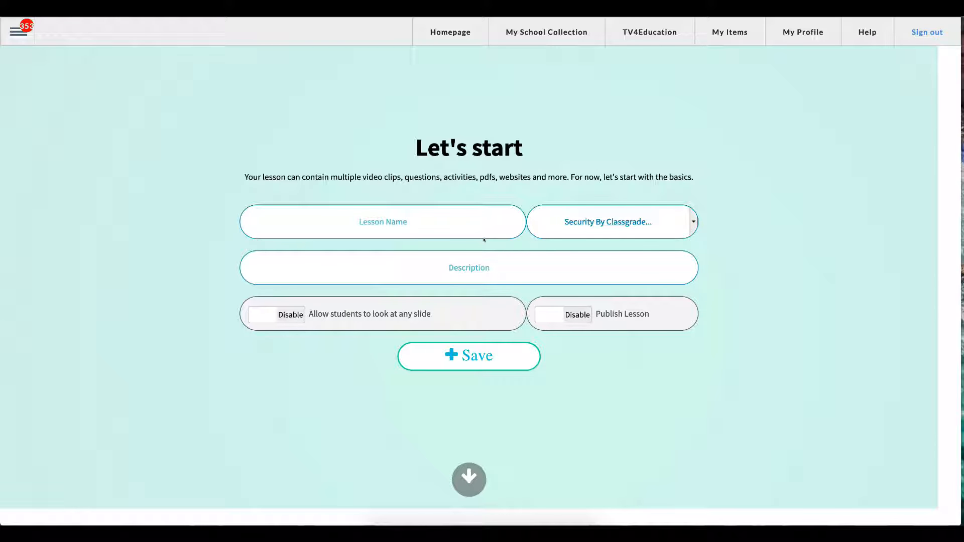
# Name the lesson "Space Science Intro - Year 8" and set its classgrade security to 8.
pyautogui.write('S')
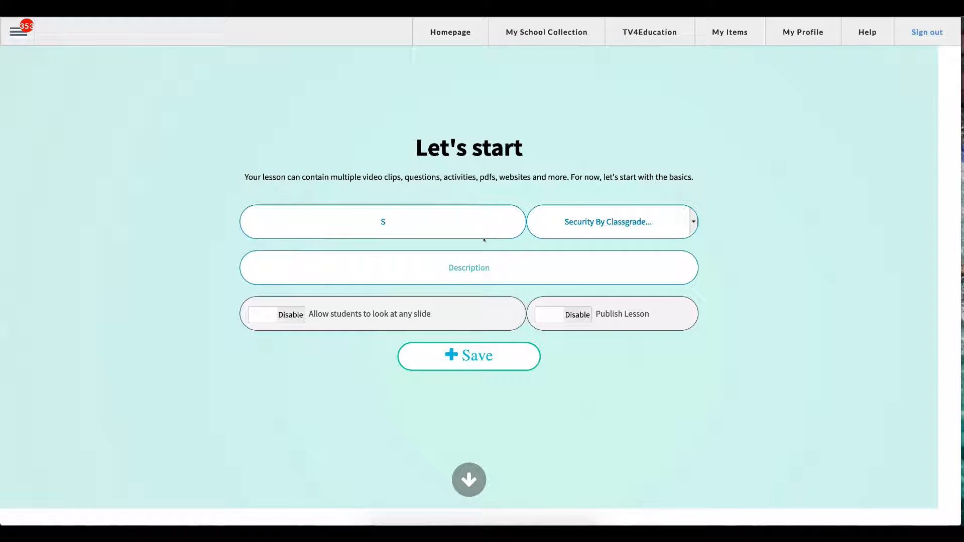
pyautogui.write('pace Science Intro')
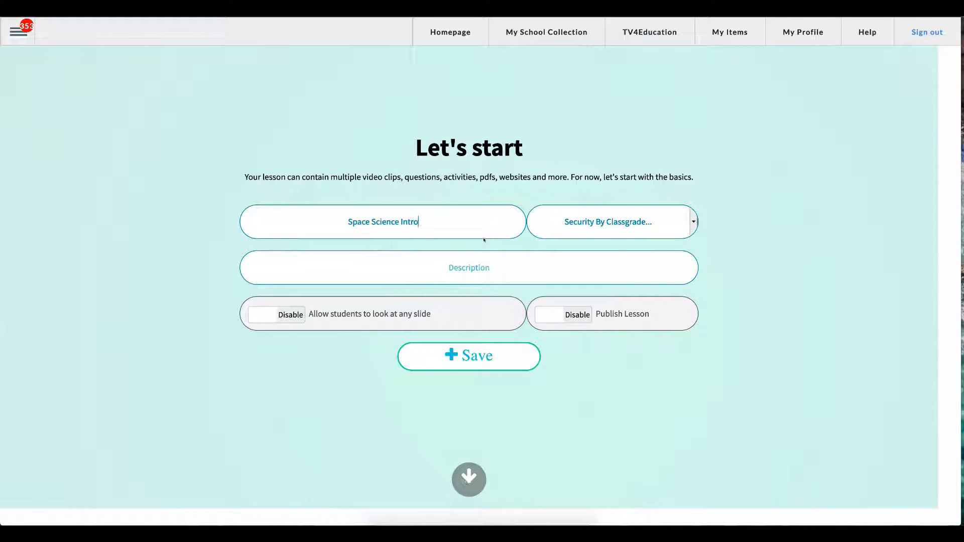
pyautogui.write(' - Year 8')
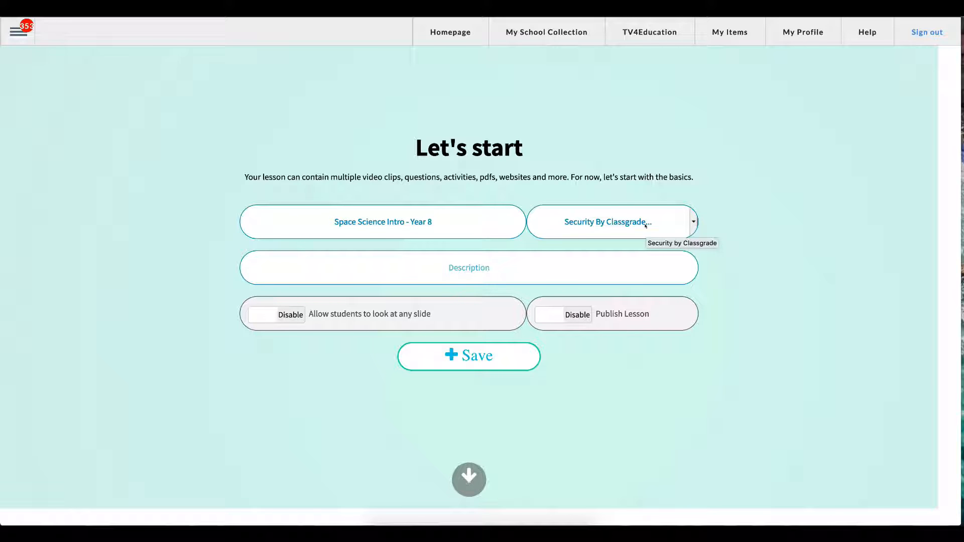
pyautogui.click(645, 225)
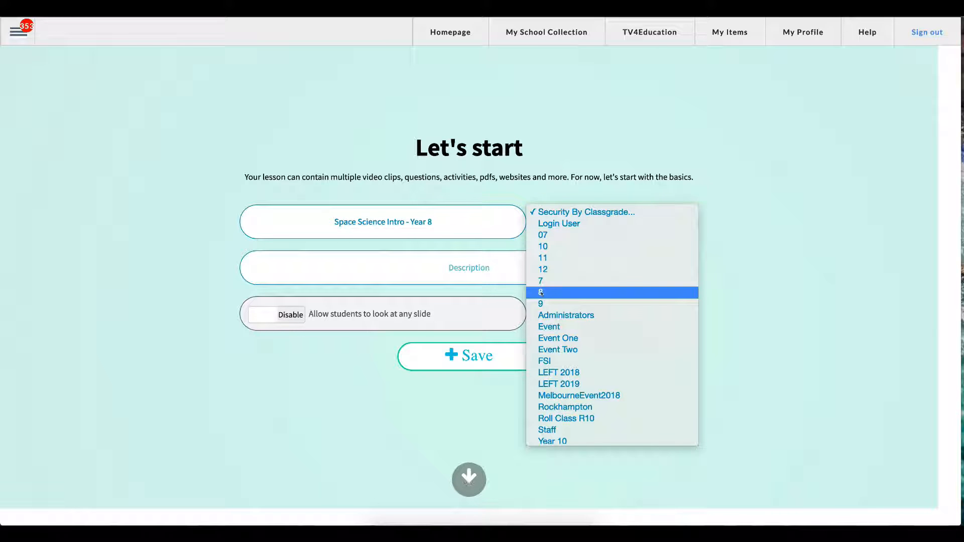
pyautogui.click(540, 293)
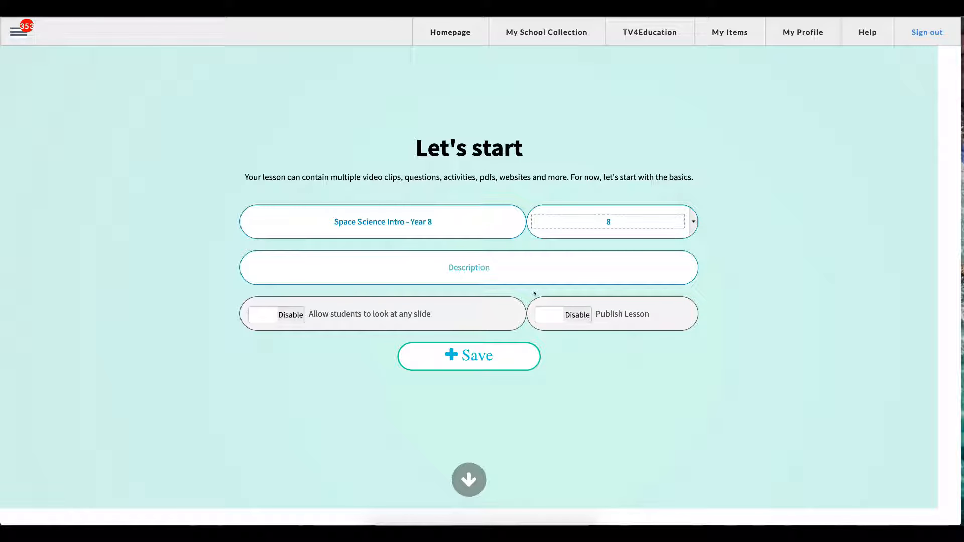
# Enter the lesson description "Astronomy, Stars, Meteors, Space Science, Year 8.".
pyautogui.click(471, 263)
pyautogui.write('Astronomy')
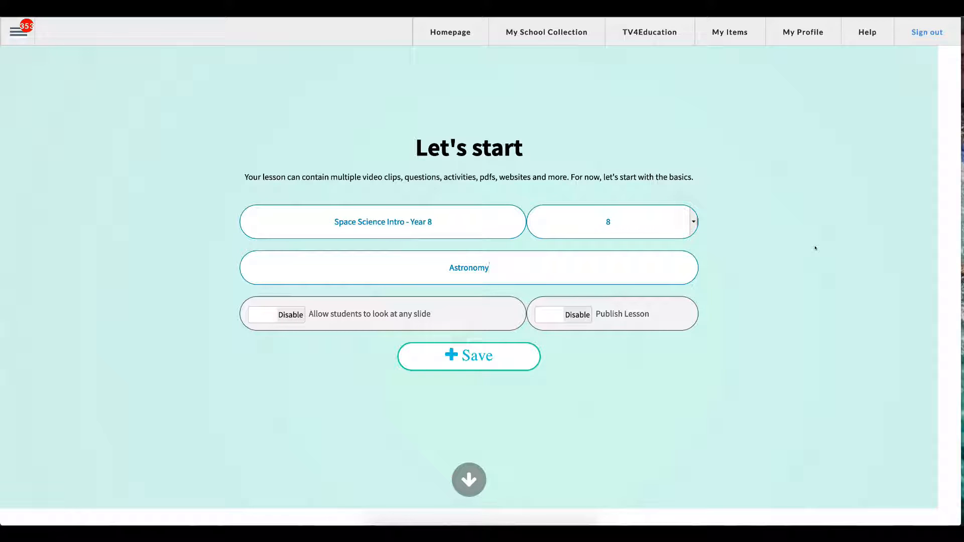
pyautogui.write(', Stars')
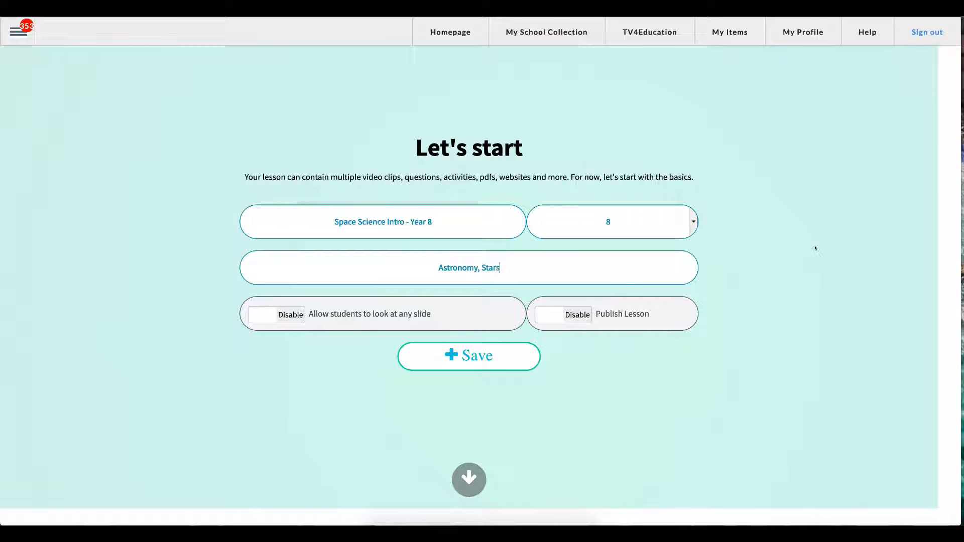
pyautogui.write(', Mete')
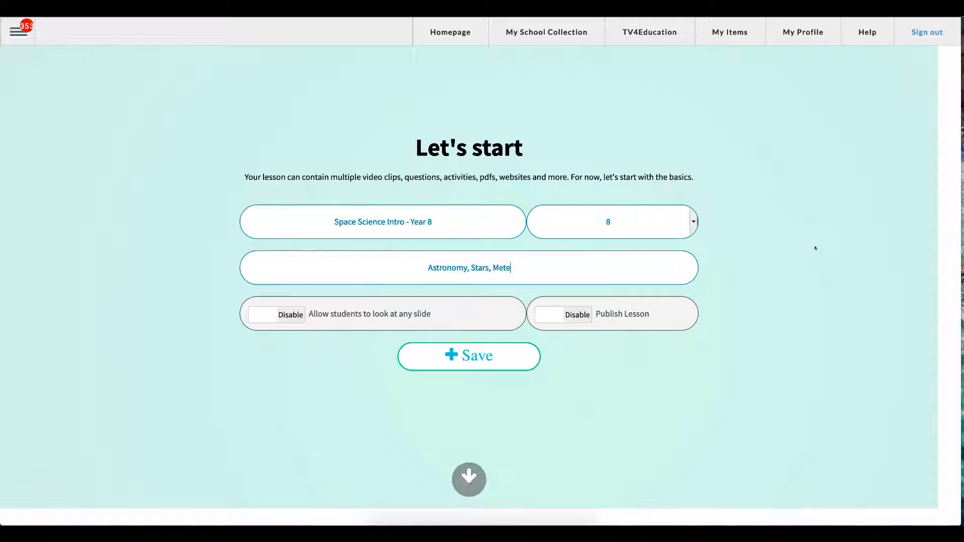
pyautogui.write('ors, Sp')
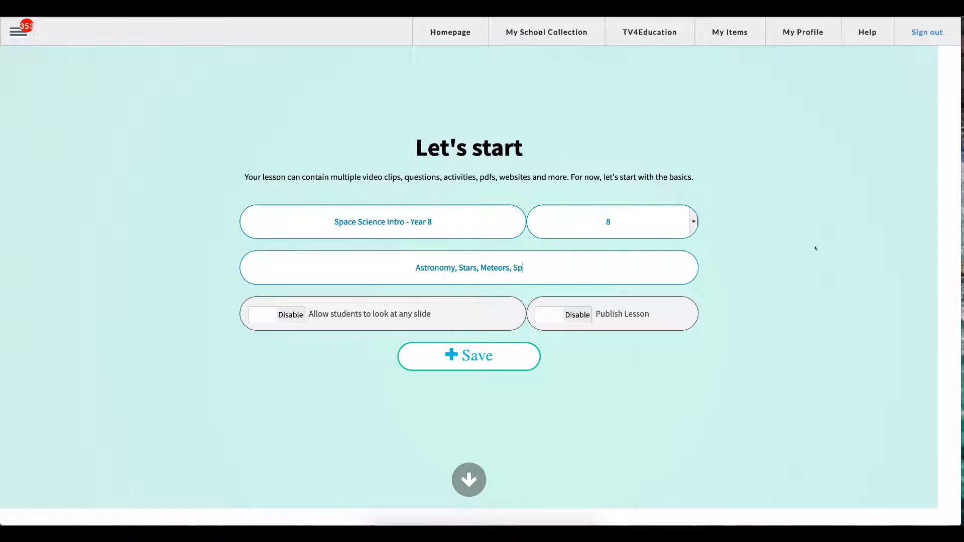
pyautogui.write('ace Scie')
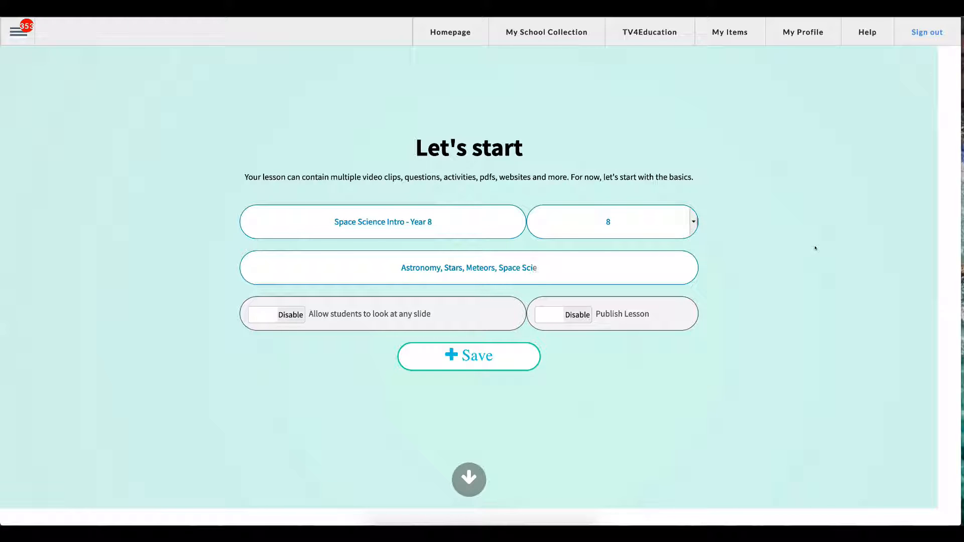
pyautogui.write('nce, Year 8.')
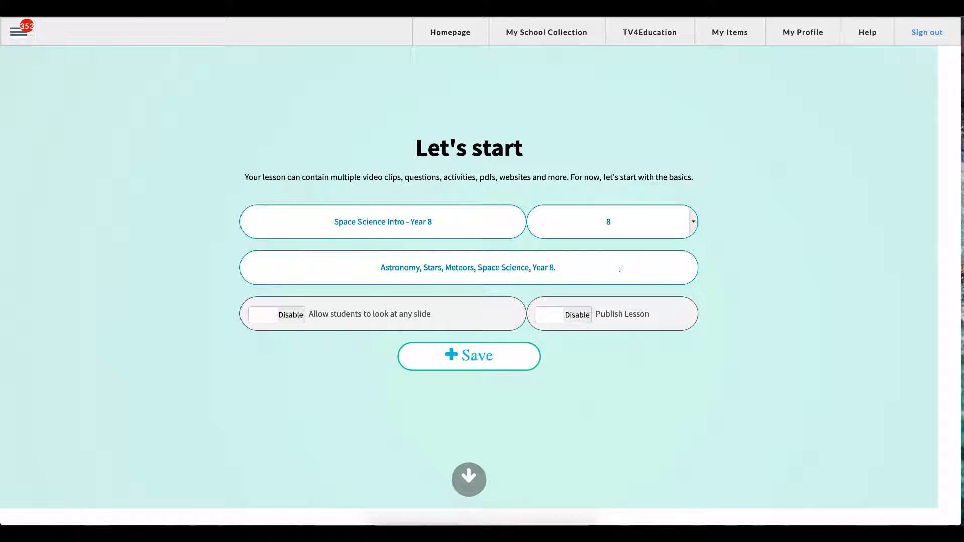
# Enable student access to any slide and lesson publishing, and save the new lesson.
pyautogui.click(264, 314)
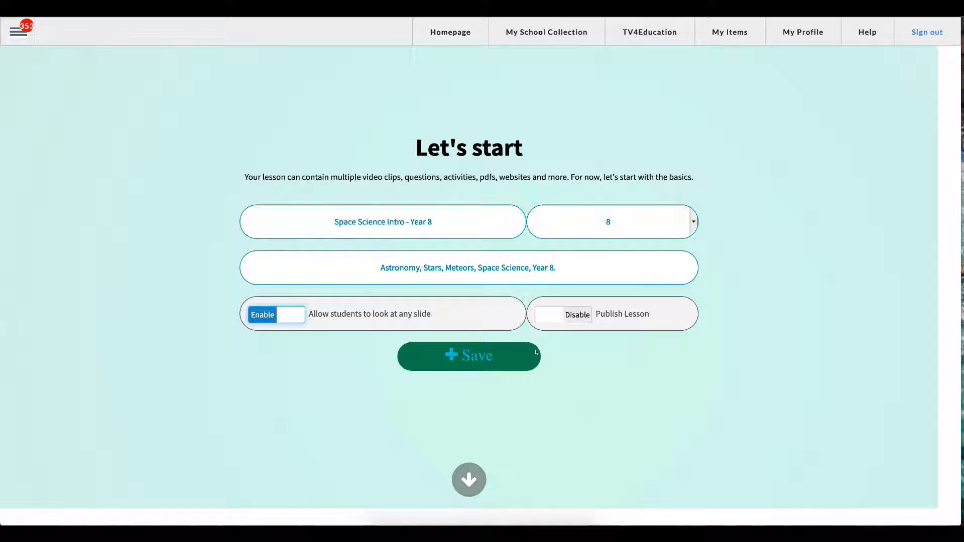
pyautogui.click(549, 315)
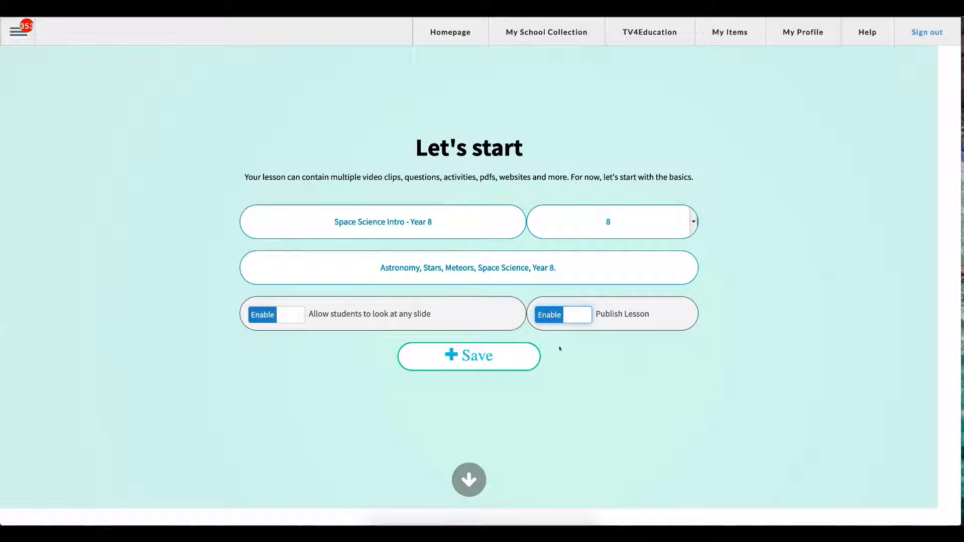
pyautogui.click(459, 354)
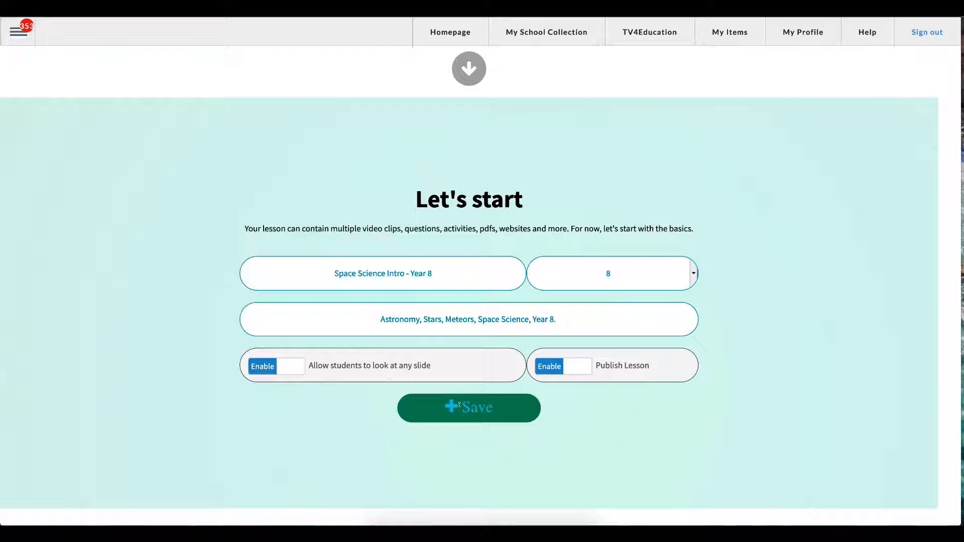
pyautogui.click(459, 404)
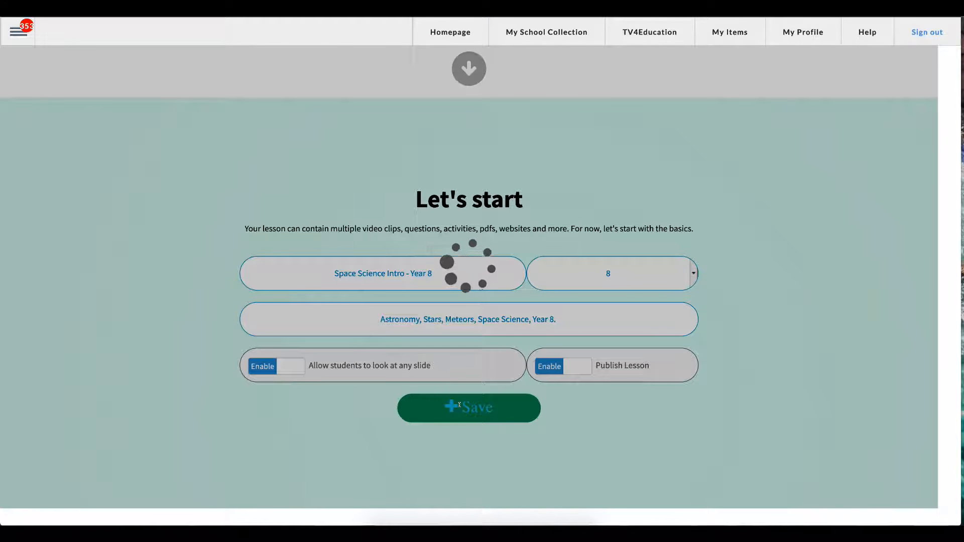
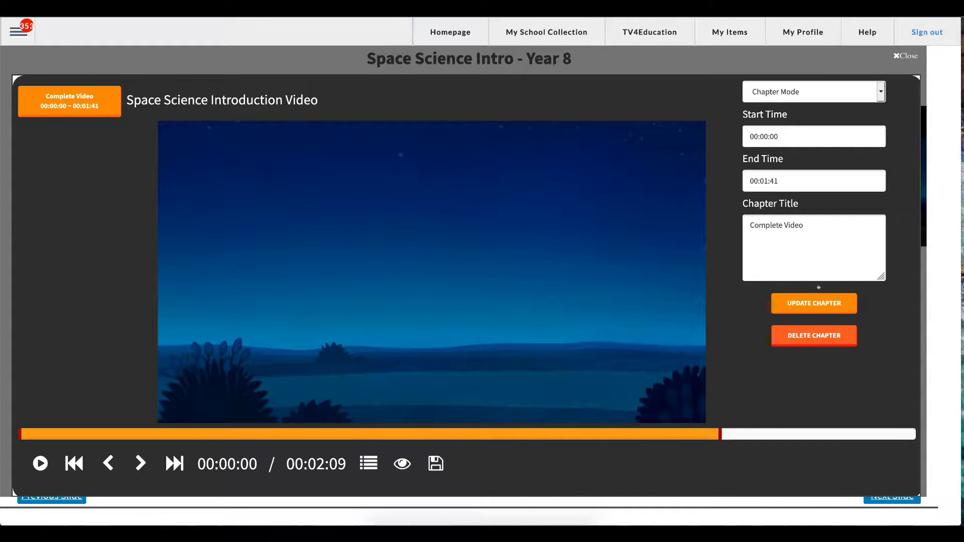
# Save the "Complete Video" chapter edit of the Space Science Introduction Video and close the clipping editor.
pyautogui.click(818, 240)
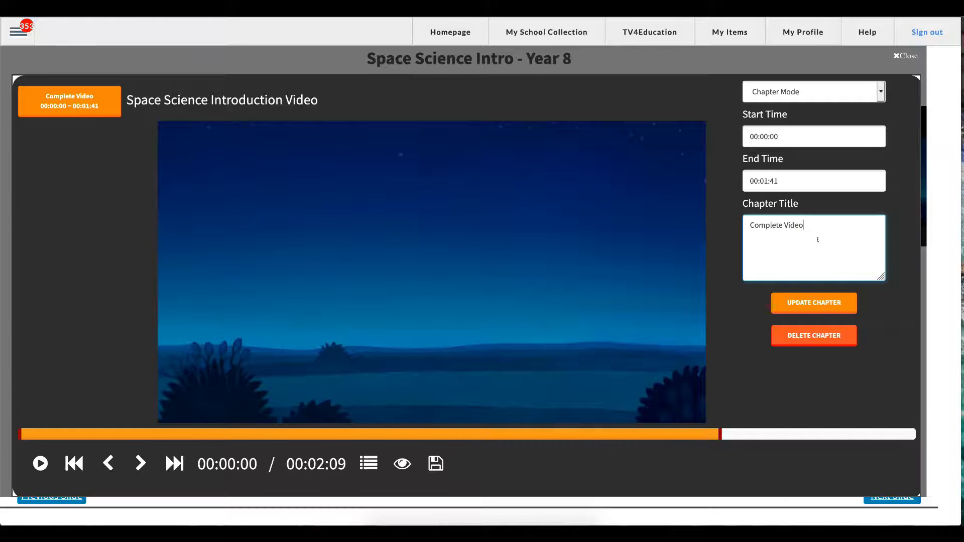
pyautogui.click(433, 465)
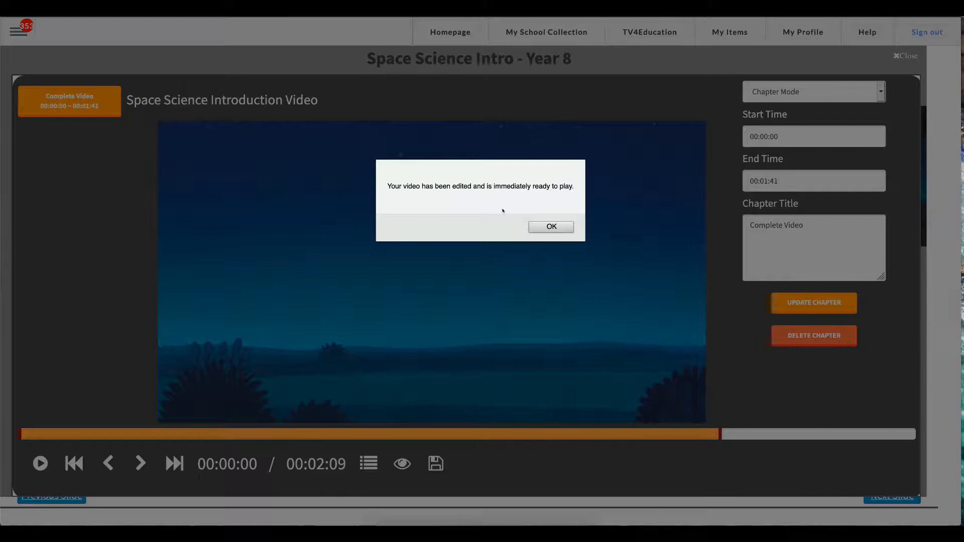
pyautogui.click(547, 226)
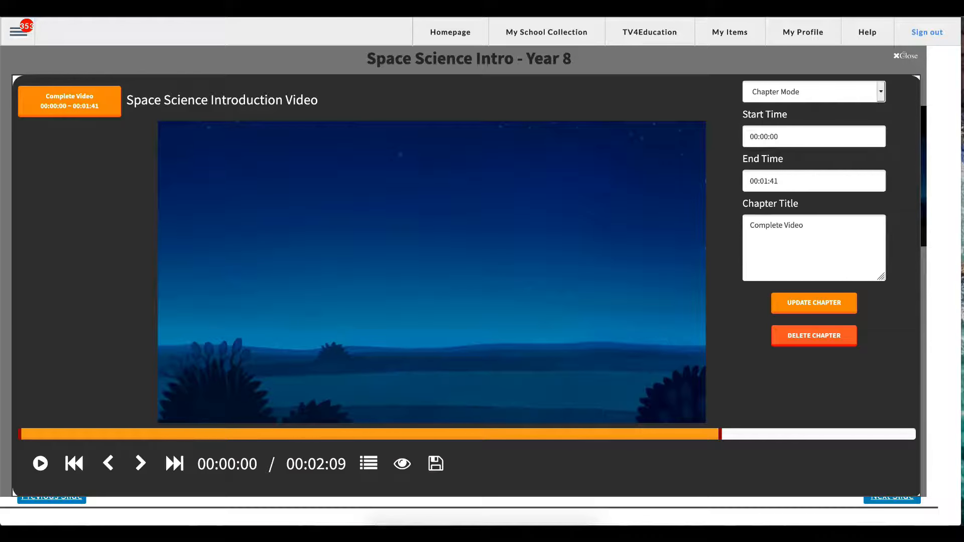
pyautogui.click(901, 55)
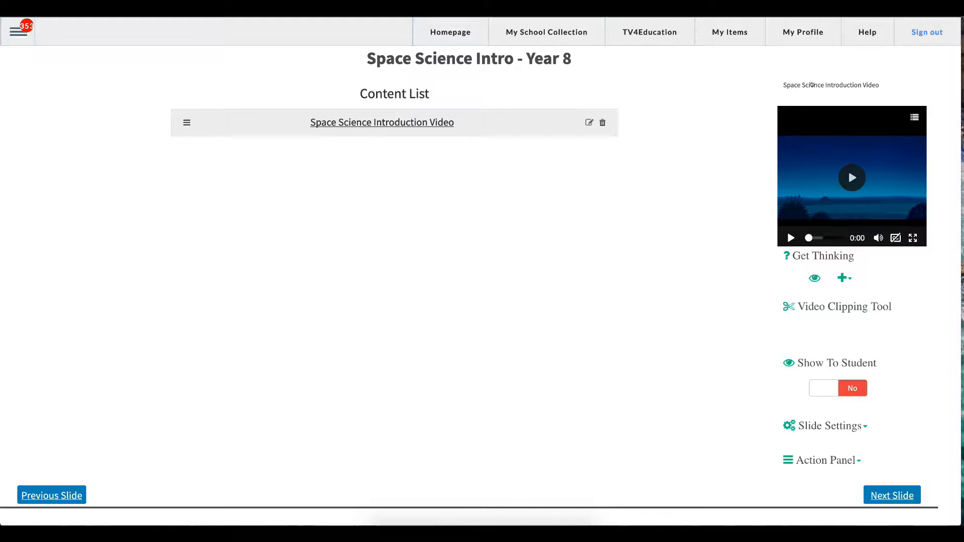
# Enlarge the Space Science Introduction Video, preview it in full screen, and return to the content list.
pyautogui.click(811, 85)
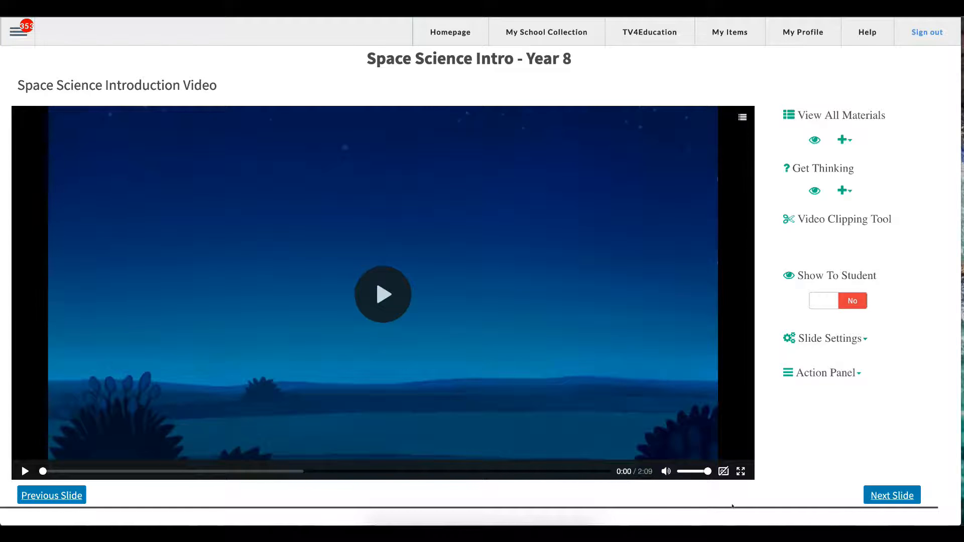
pyautogui.click(741, 472)
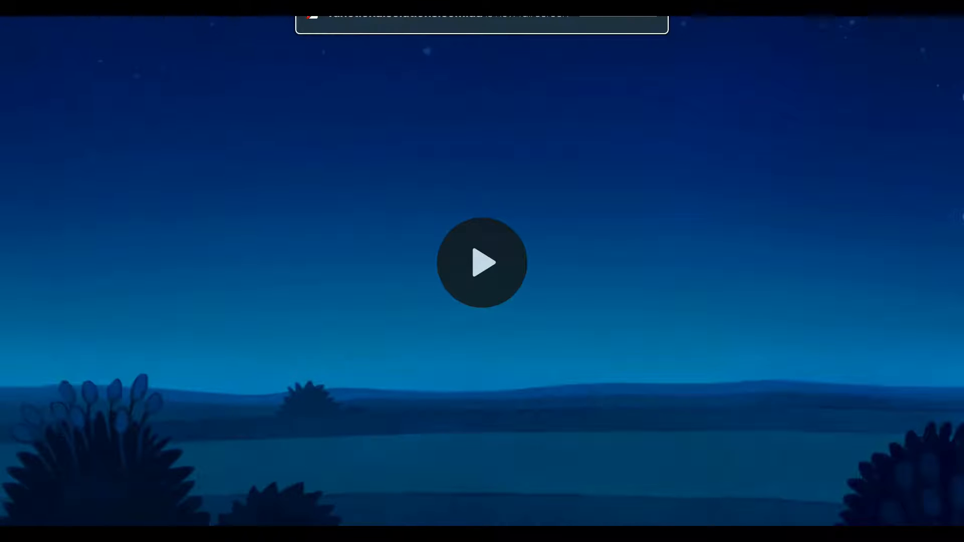
pyautogui.press('Escape')
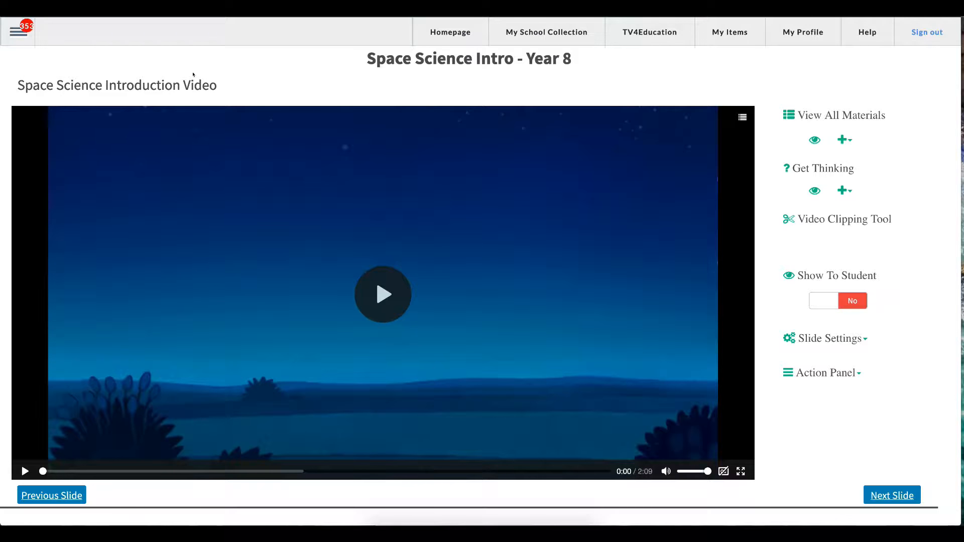
pyautogui.click(184, 85)
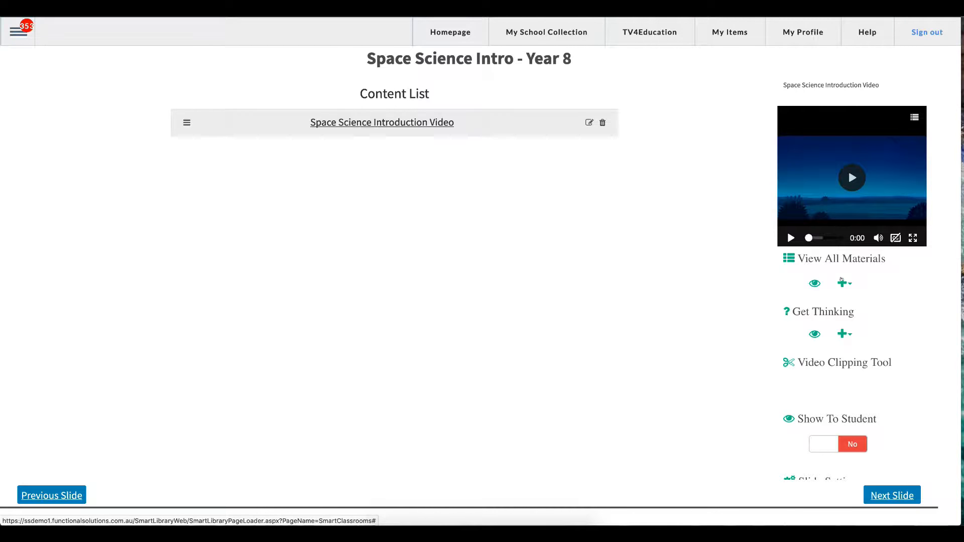
# Check which question types can be added to the slide under Get Thinking.
pyautogui.scroll(-2, 843, 278)
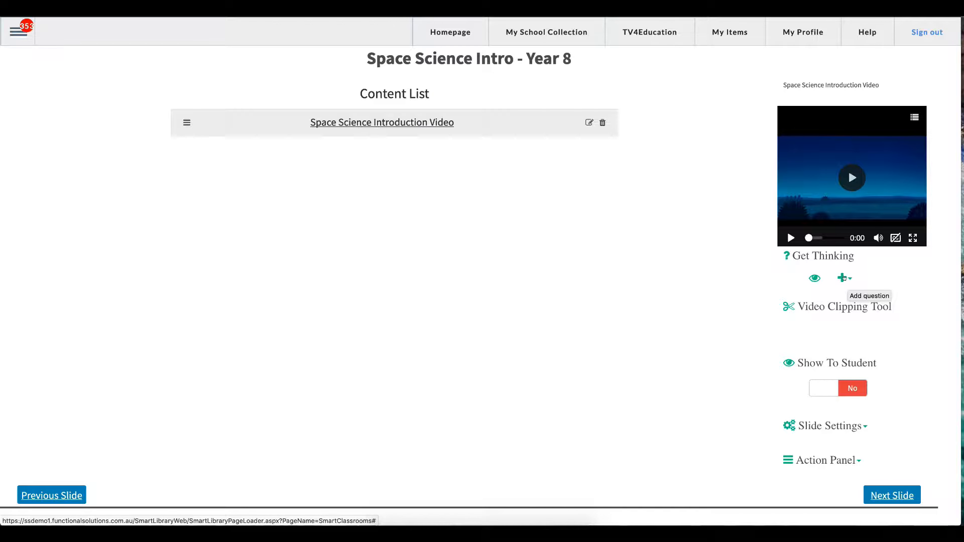
pyautogui.click(844, 278)
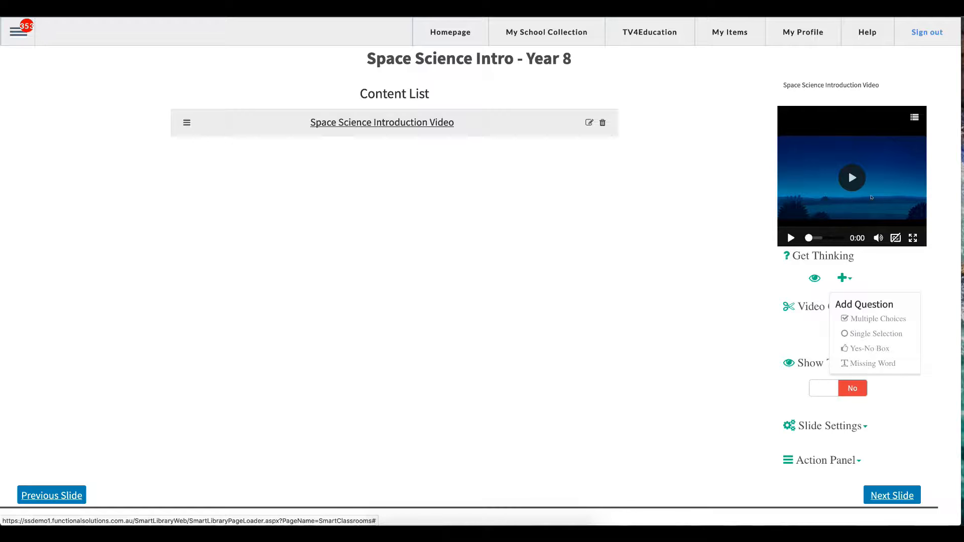
pyautogui.click(929, 116)
# Search TV4Education for "space stars" and add the Horrible Science - Space, Stars and Slimy Aliens video to the slide's materials.
pyautogui.scroll(2, 883, 305)
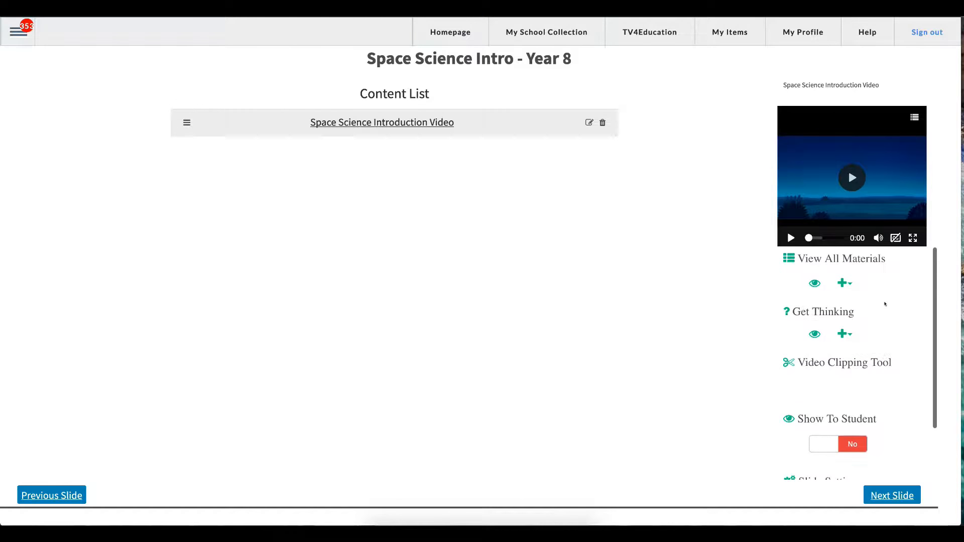
pyautogui.scroll(-2, 844, 290)
pyautogui.scroll(2, 843, 291)
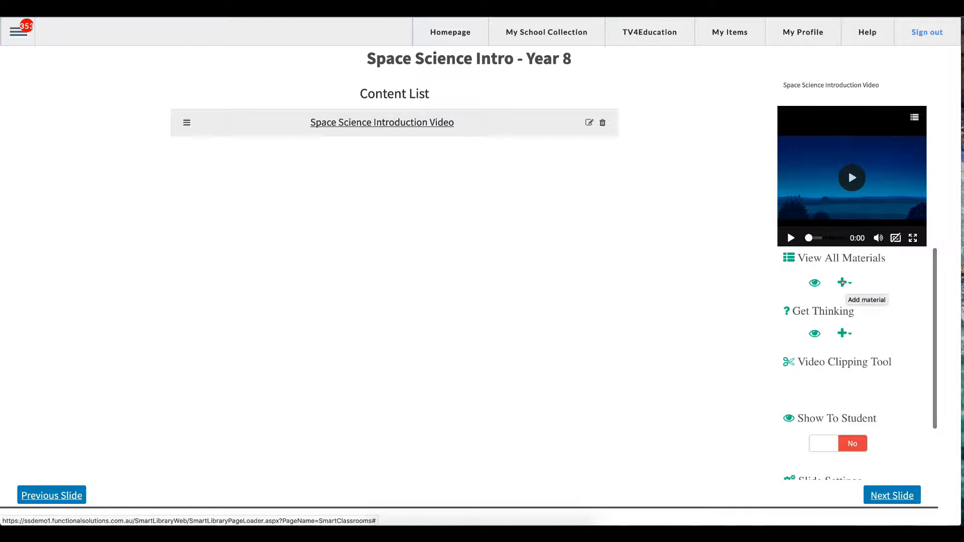
pyautogui.click(841, 283)
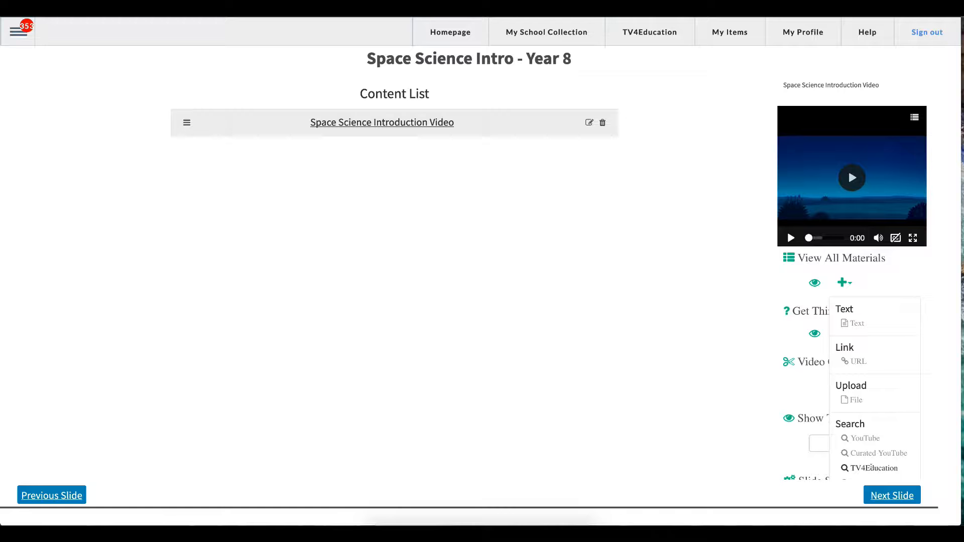
pyautogui.click(871, 468)
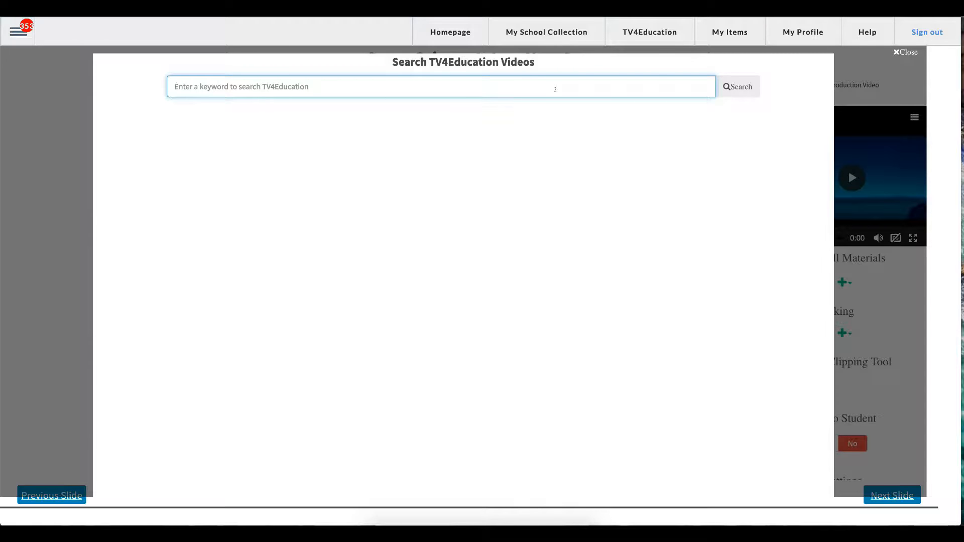
pyautogui.write('space s')
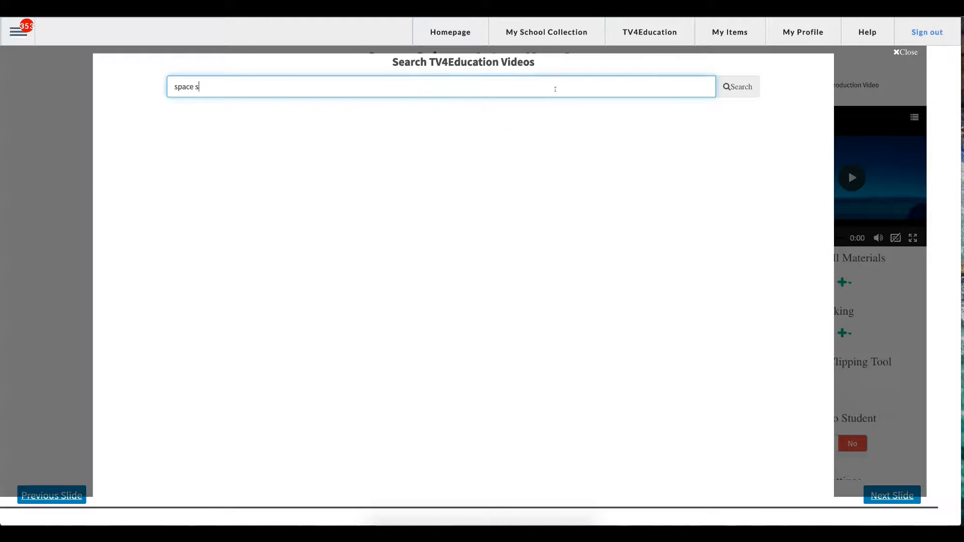
pyautogui.write('tars')
pyautogui.press('Return')
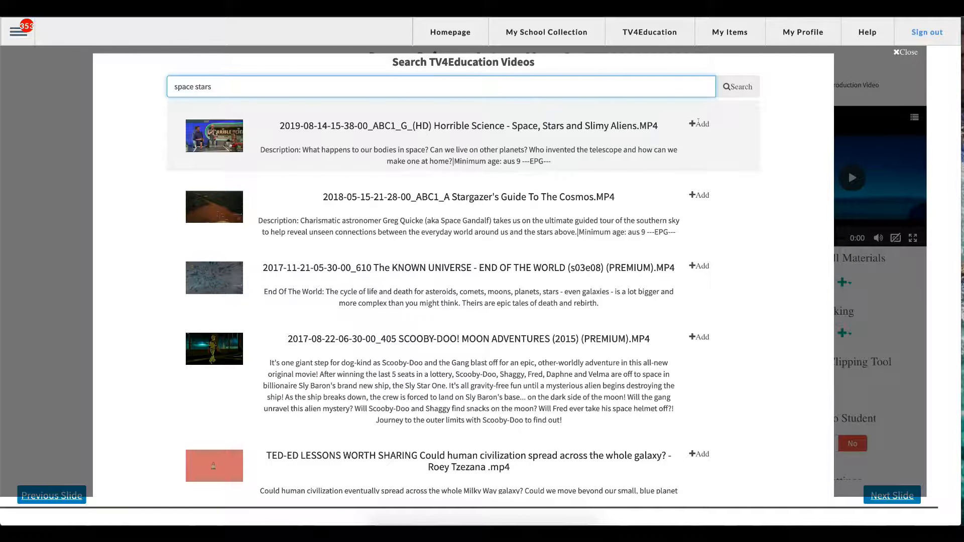
pyautogui.click(698, 123)
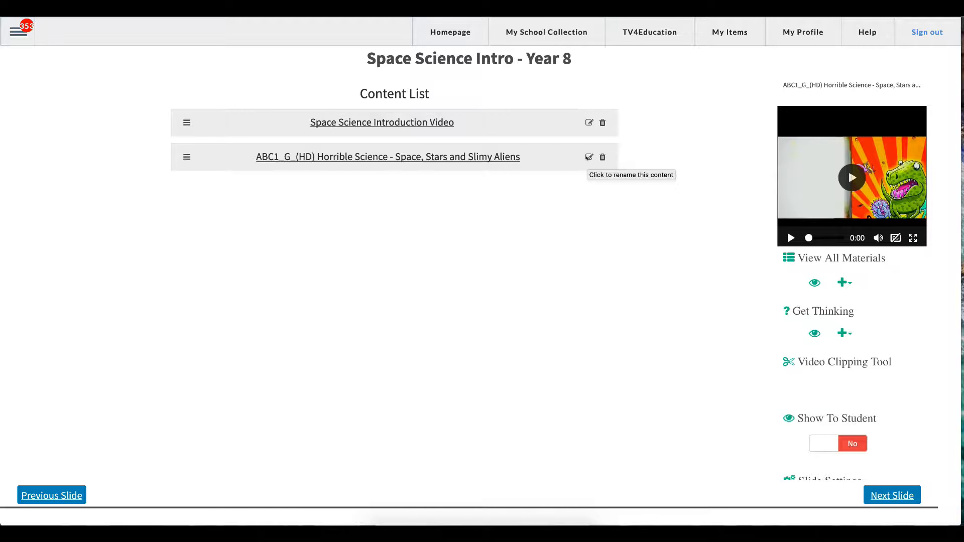
# Rename the added video "Horrible Science - Space, Stars and Slimy Aliens", view it enlarged, and return to the content list.
pyautogui.click(588, 157)
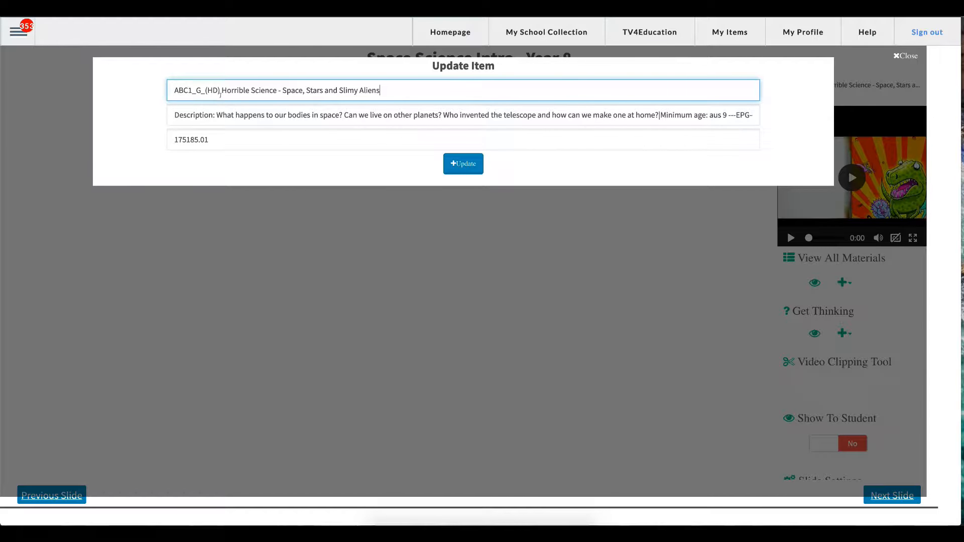
pyautogui.moveTo(221, 93); pyautogui.dragTo(107, 71)
pyautogui.press('BackSpace')
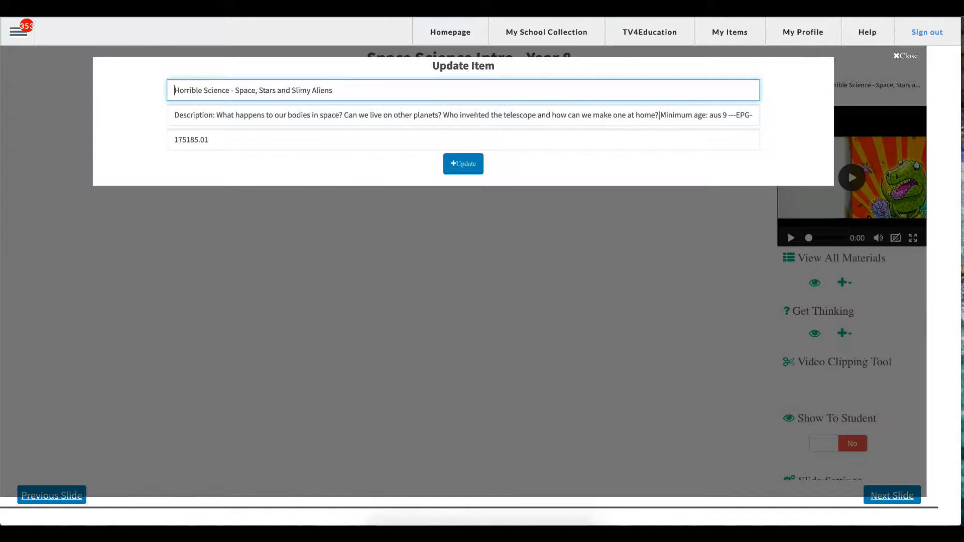
pyautogui.click(495, 116)
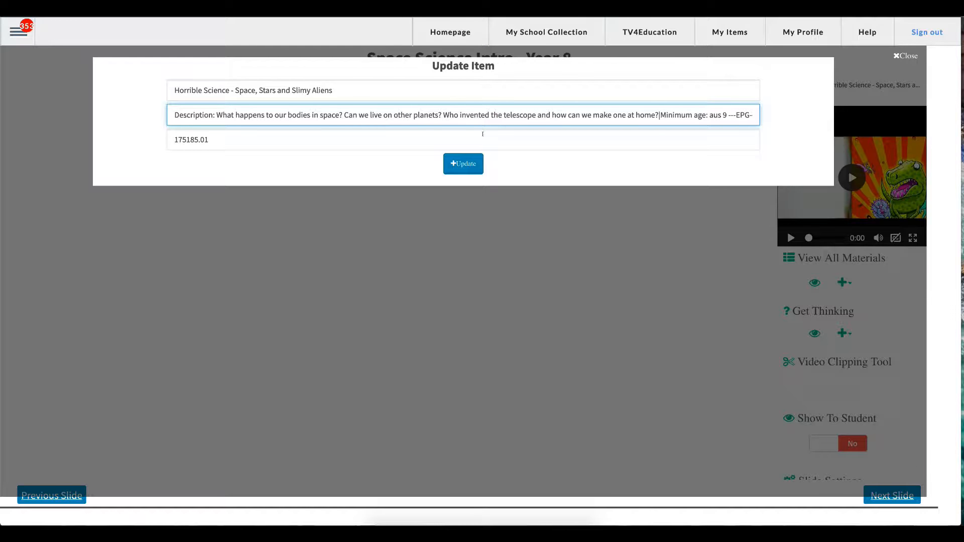
pyautogui.click(458, 164)
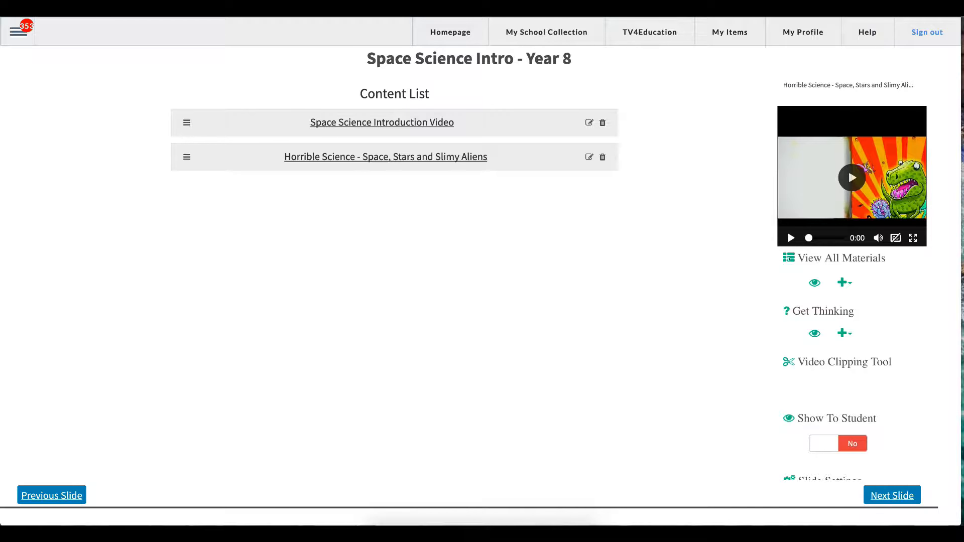
pyautogui.click(814, 283)
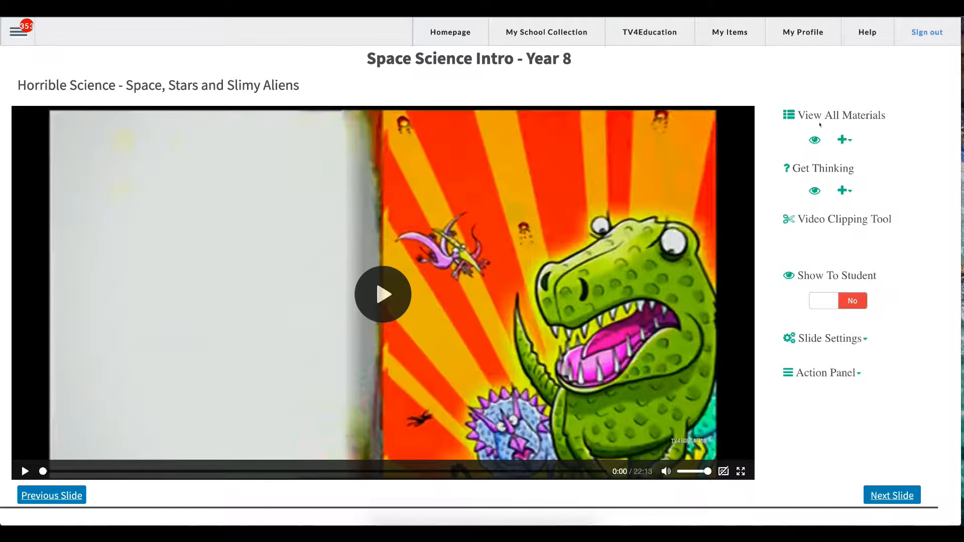
pyautogui.click(811, 141)
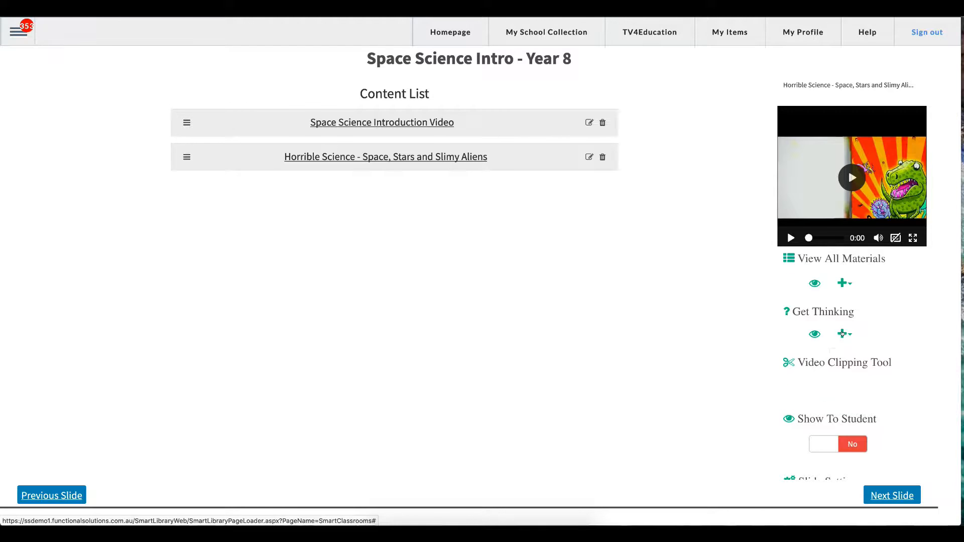
# Start a Missing Word question reading "Stars appear small because you are [BLANK|100]." with a normal-size blank before the full stop.
pyautogui.click(842, 333)
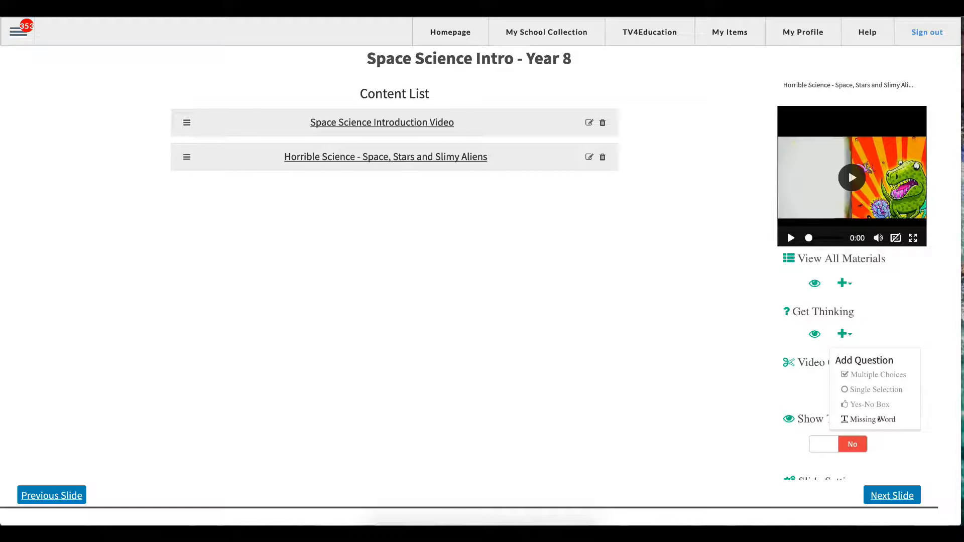
pyautogui.click(878, 420)
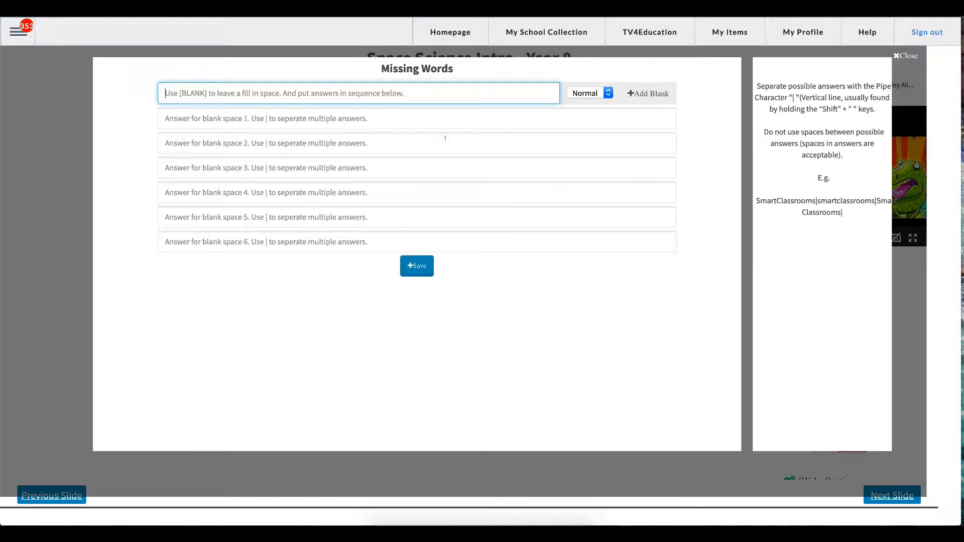
pyautogui.write('Stars app')
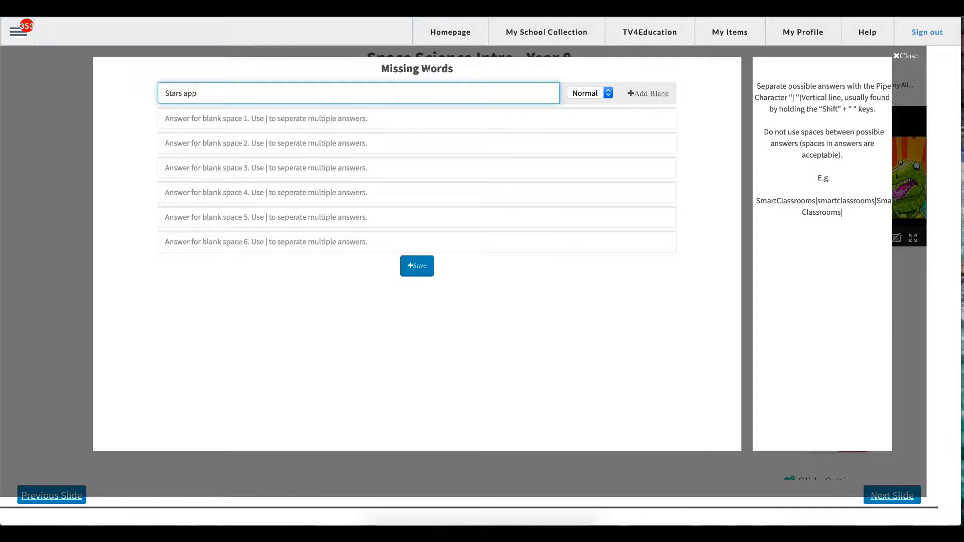
pyautogui.write('ear small because you are')
pyautogui.click(650, 91)
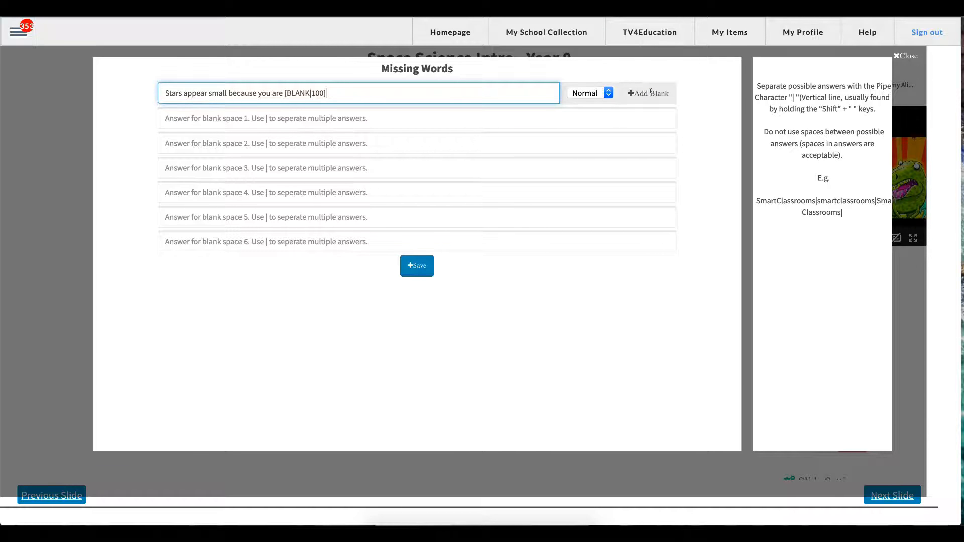
pyautogui.write('.')
# Enter "far away" as the answer for the first blank and save the missing word question.
pyautogui.click(328, 120)
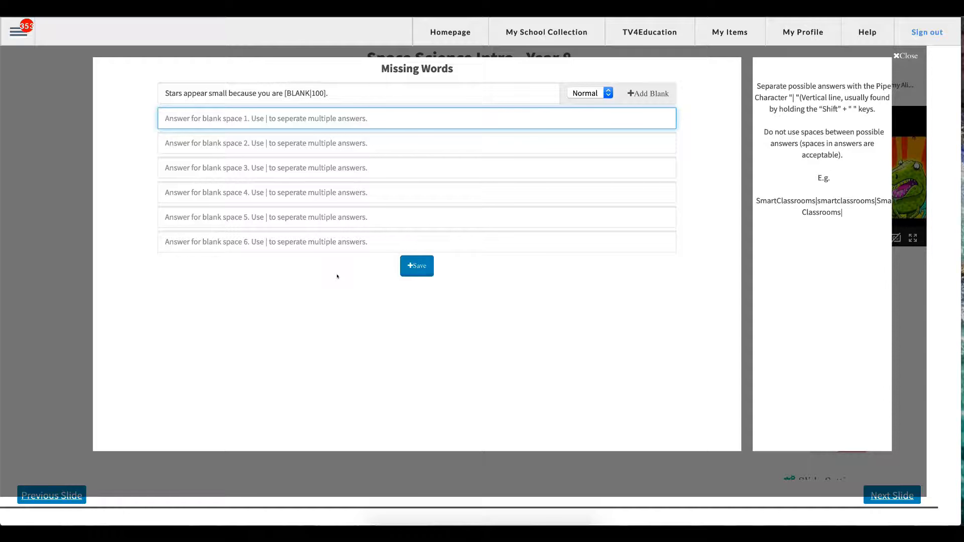
pyautogui.write('F')
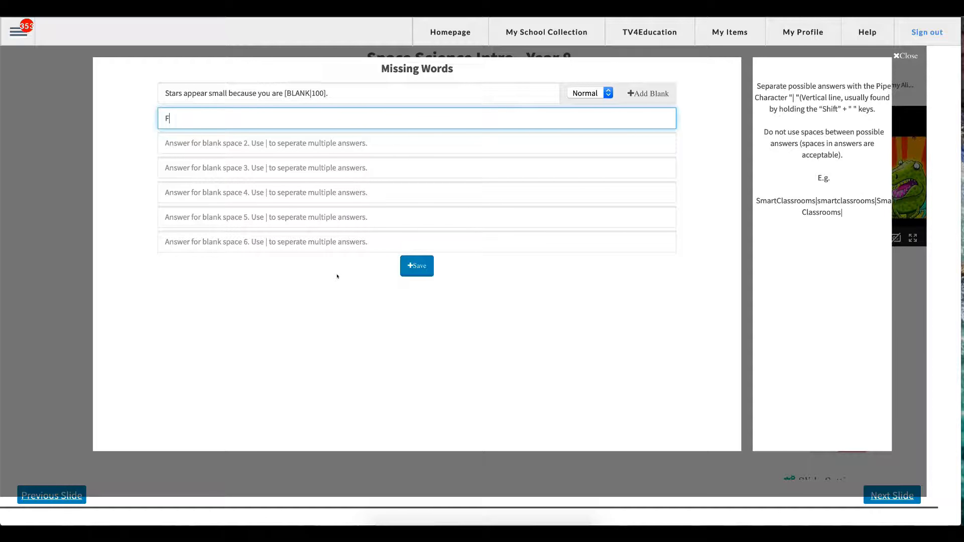
pyautogui.write('ar away')
pyautogui.click(336, 136)
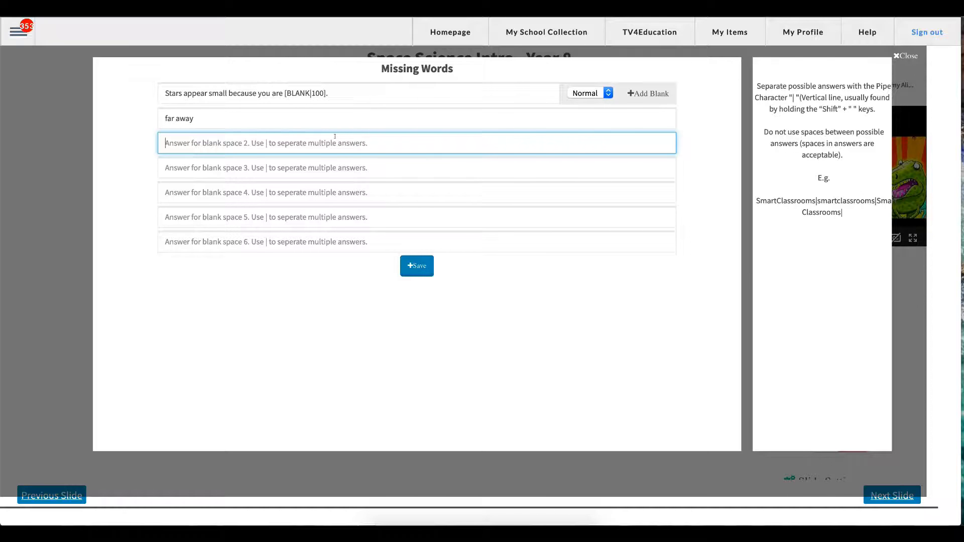
pyautogui.click(415, 266)
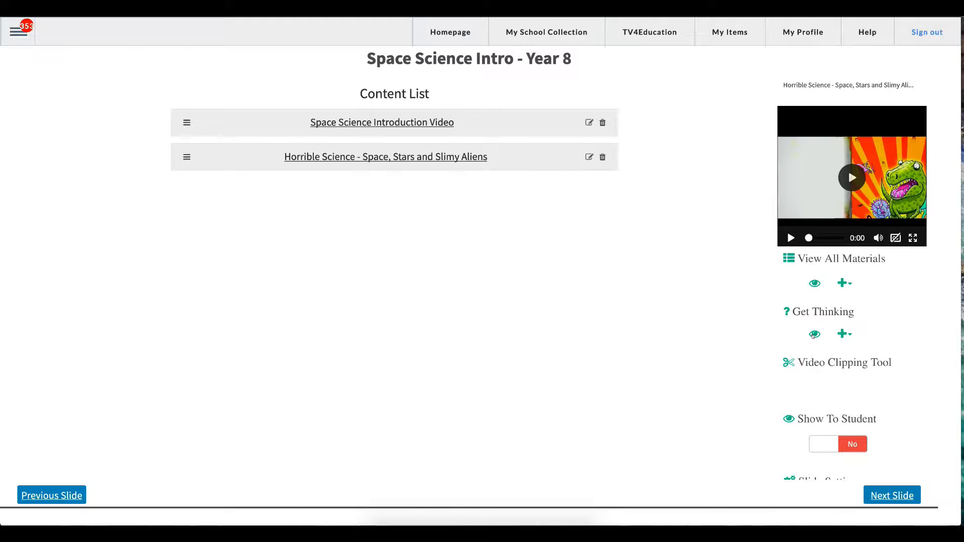
# Review the slide's Get Thinking questions and the question types that can be added.
pyautogui.click(814, 334)
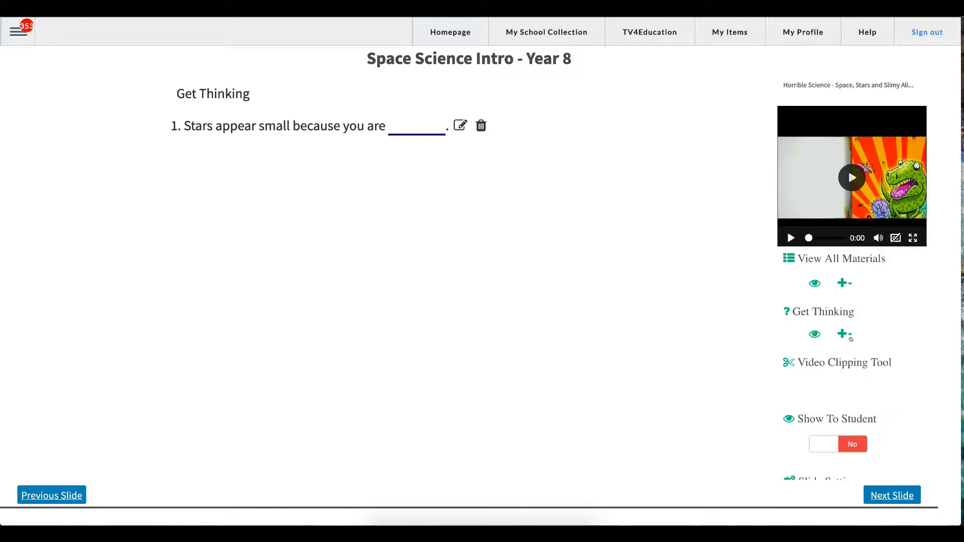
pyautogui.click(844, 334)
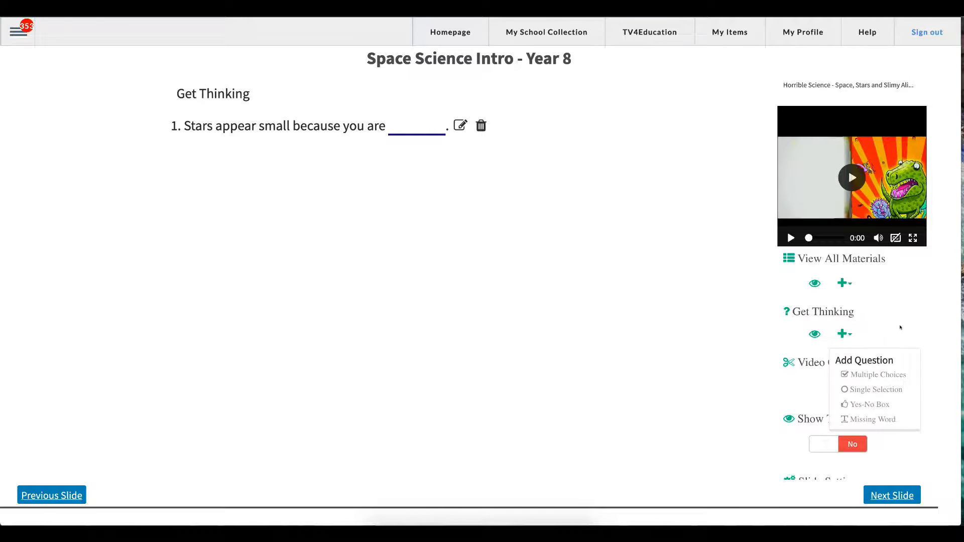
pyautogui.click(900, 328)
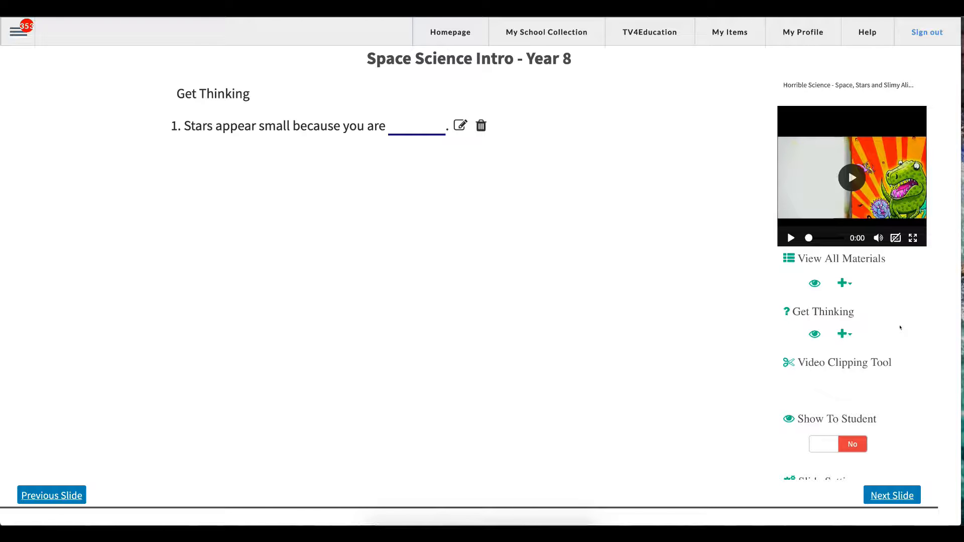
# Make the slide visible to students and return to the content list.
pyautogui.scroll(-1, 900, 328)
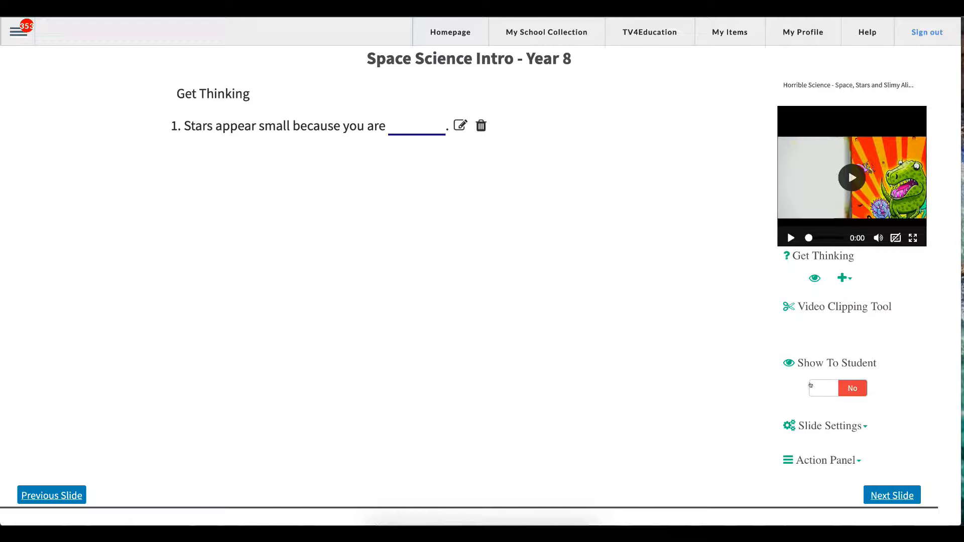
pyautogui.click(817, 388)
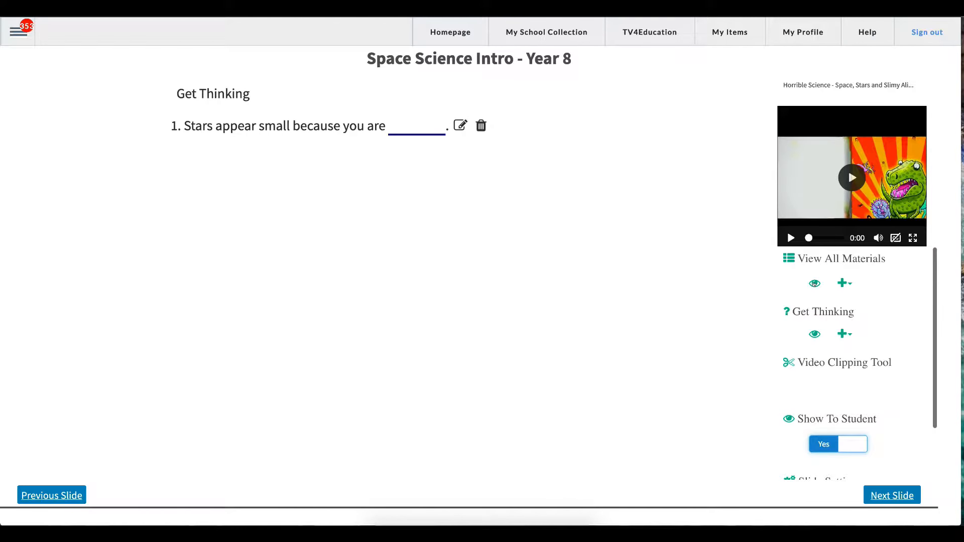
pyautogui.click(814, 283)
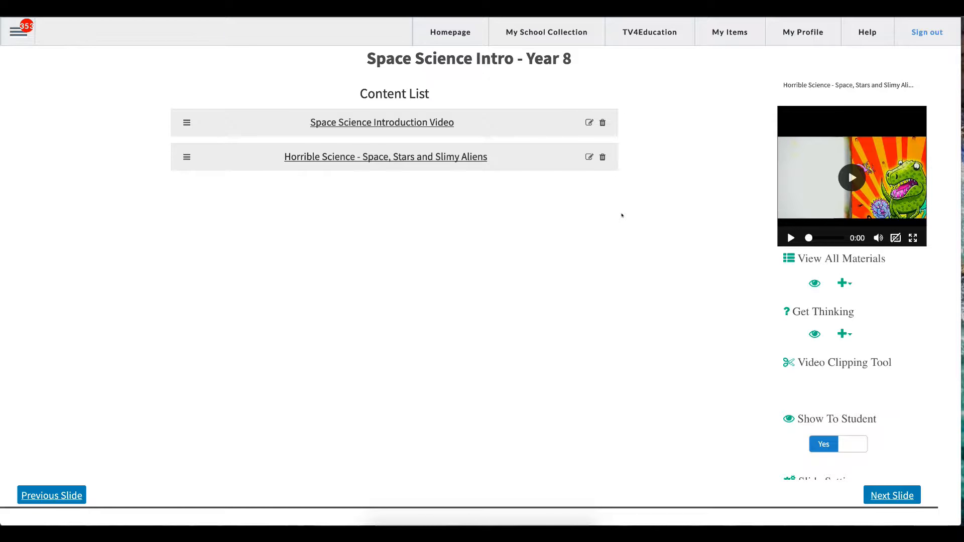
# Open the slide's speaker notes for editing, set the slide to Hide To Student, and close the slide details.
pyautogui.scroll(-2, 837, 399)
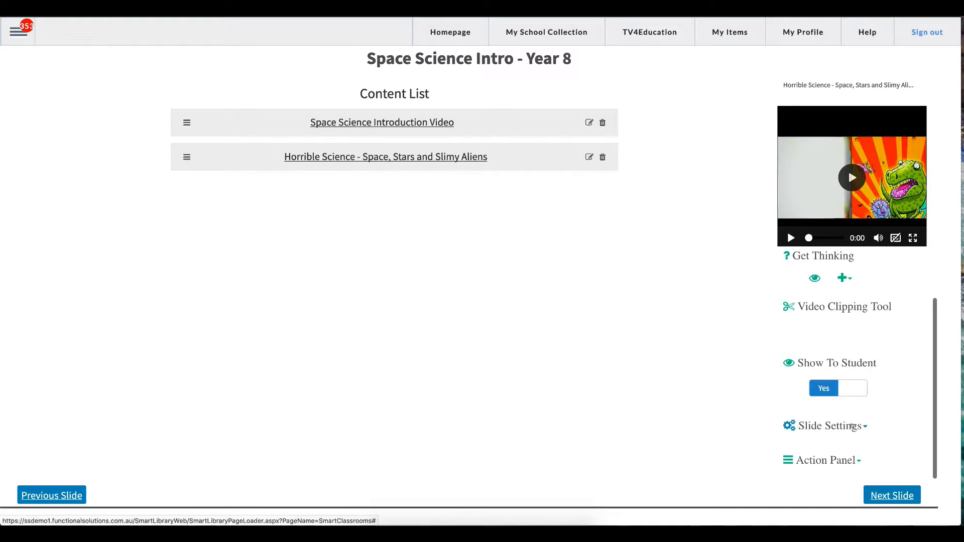
pyautogui.click(852, 426)
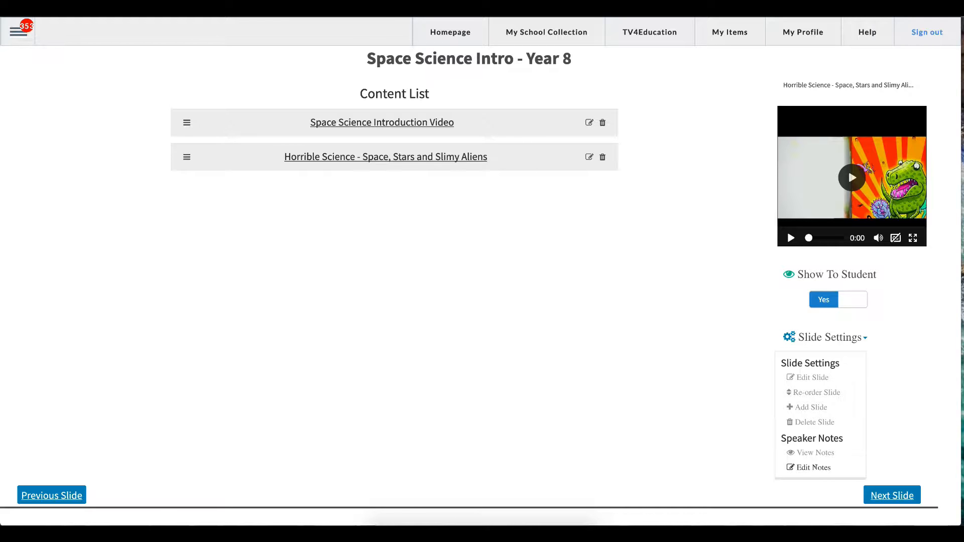
pyautogui.click(812, 467)
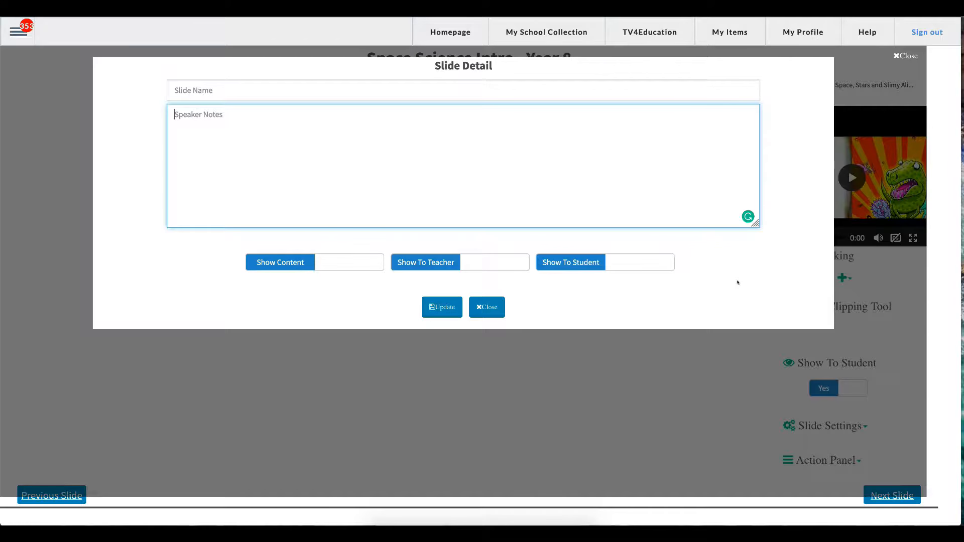
pyautogui.click(533, 169)
pyautogui.click(622, 262)
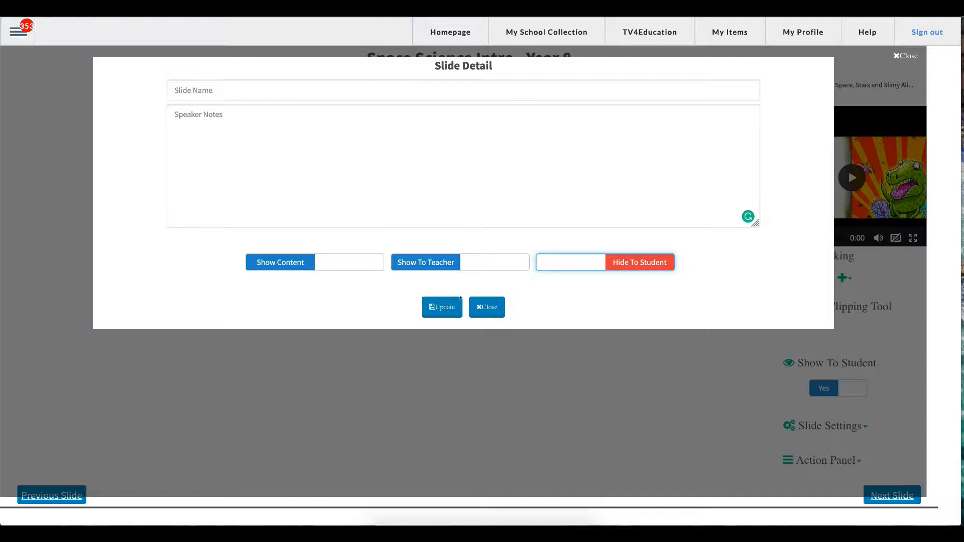
pyautogui.click(386, 154)
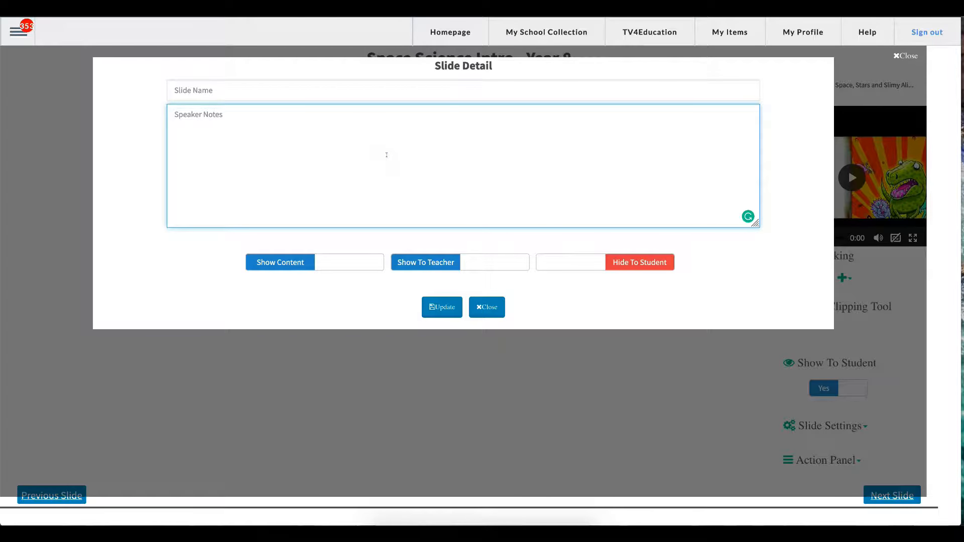
pyautogui.click(483, 310)
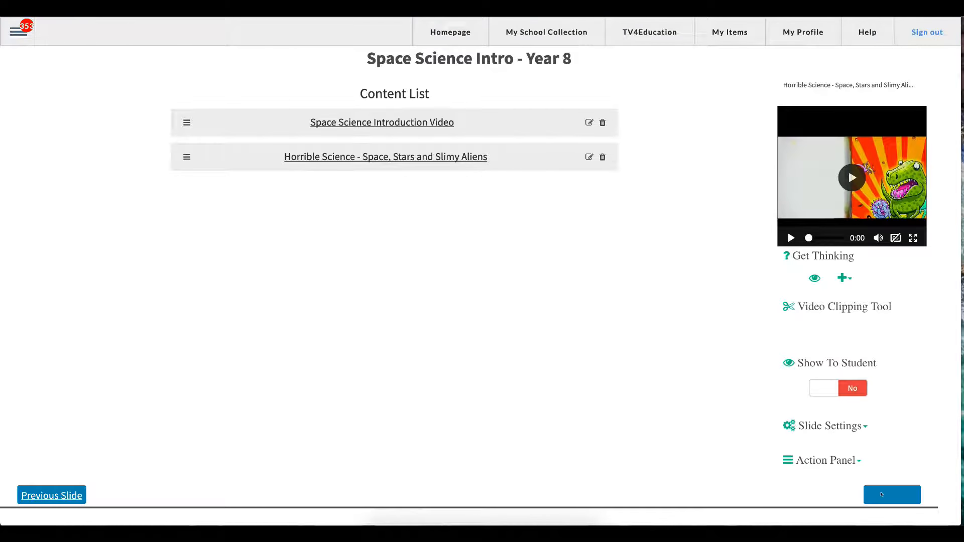
# Try to advance to the next slide of the lesson.
pyautogui.click(881, 494)
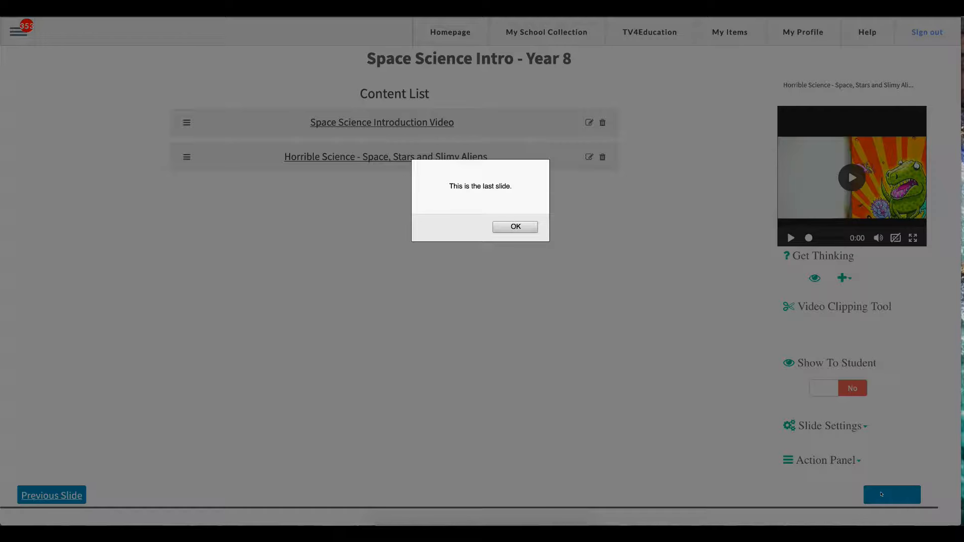
pyautogui.click(529, 227)
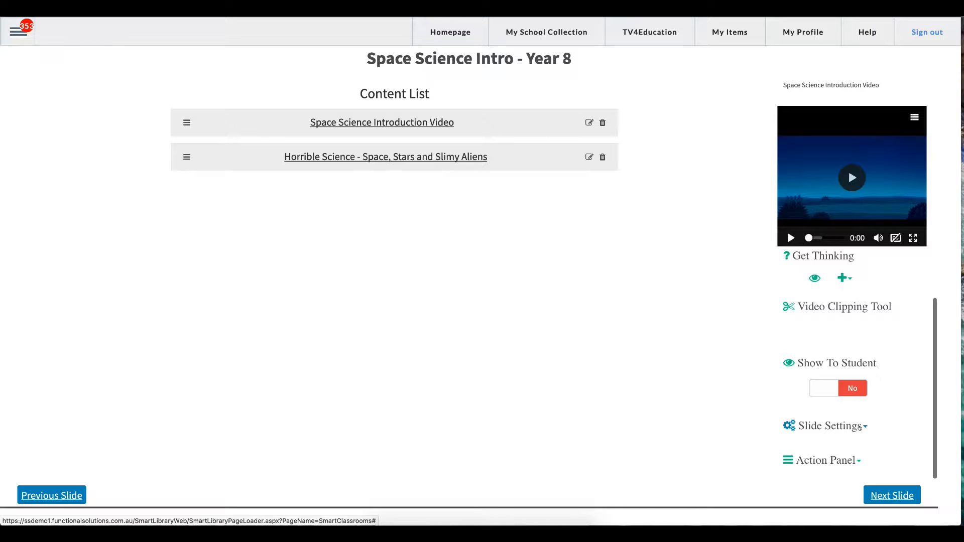
# Add a new slide and fill it with the YouTube video "Space Compilation: Crash Course Kids", found by searching for "space science lesson".
pyautogui.click(858, 426)
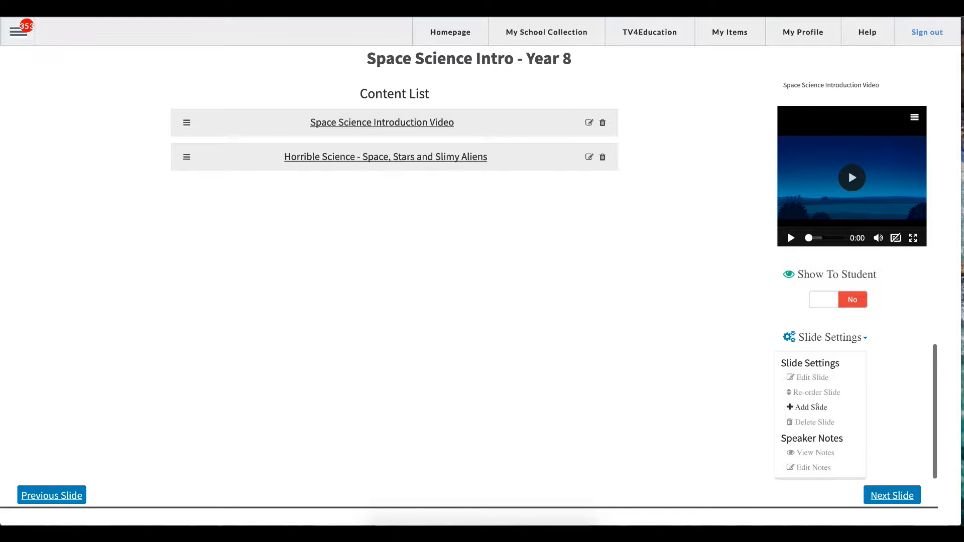
pyautogui.click(817, 408)
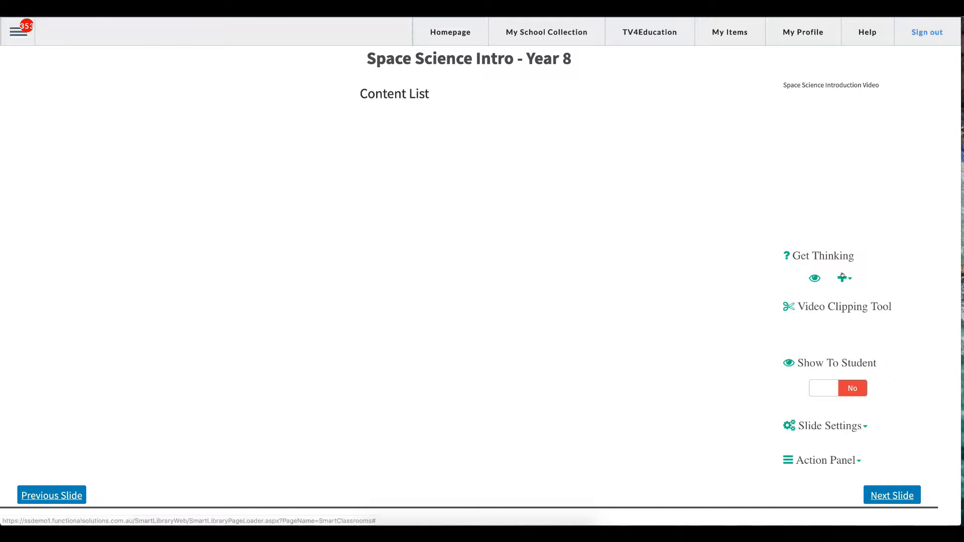
pyautogui.scroll(1, 836, 318)
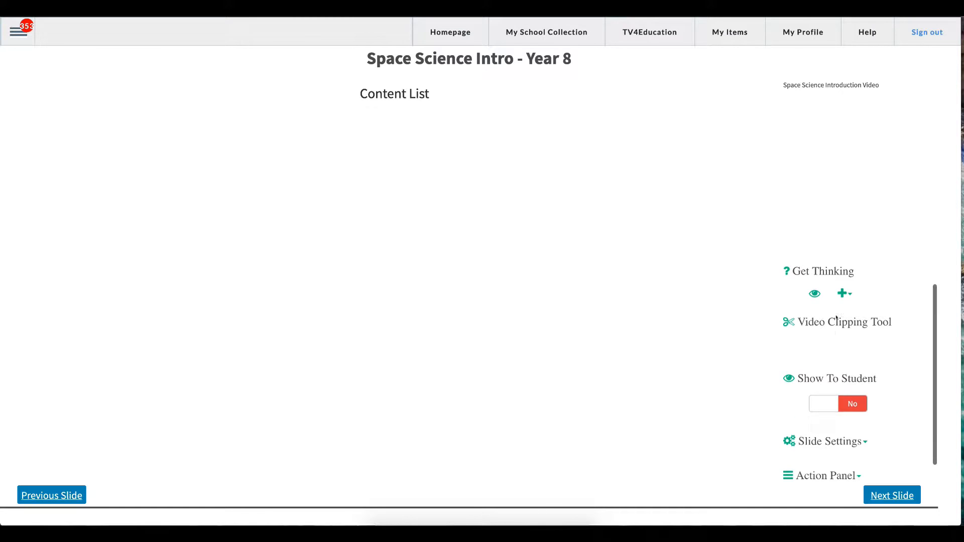
pyautogui.scroll(-1, 836, 318)
pyautogui.scroll(1, 836, 317)
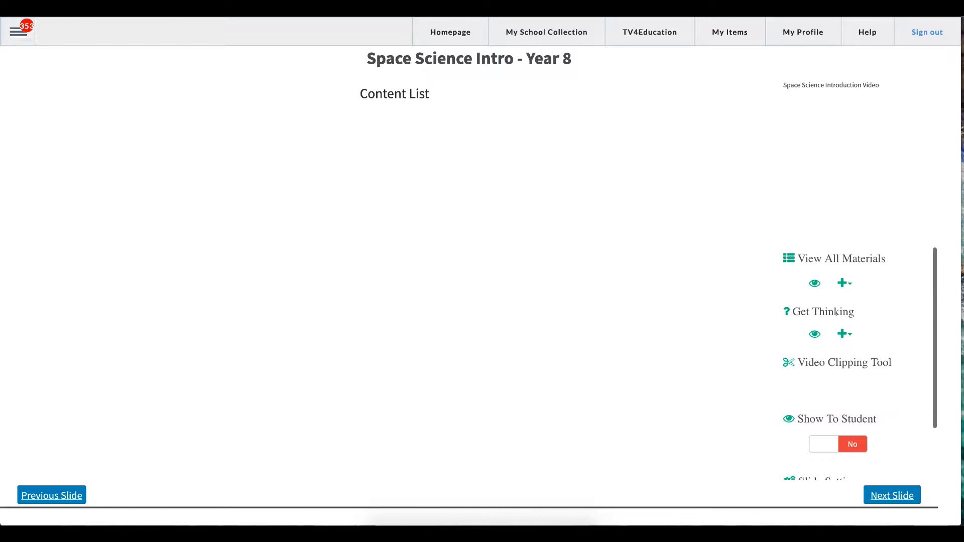
pyautogui.click(844, 282)
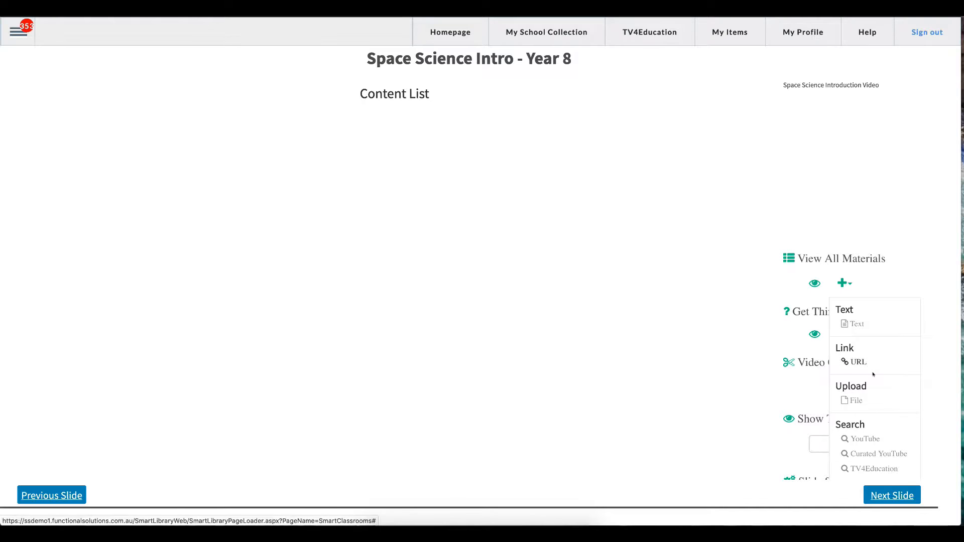
pyautogui.scroll(-1, 873, 374)
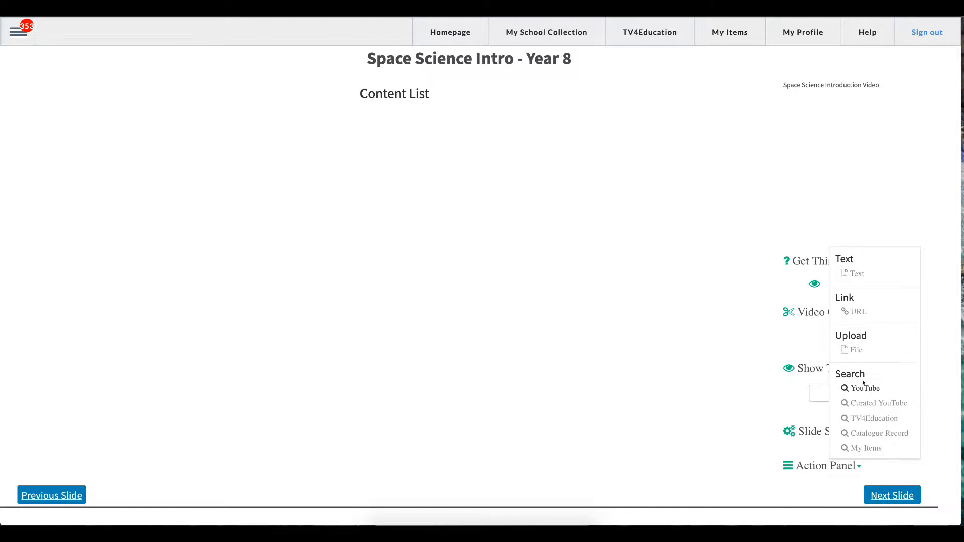
pyautogui.click(861, 387)
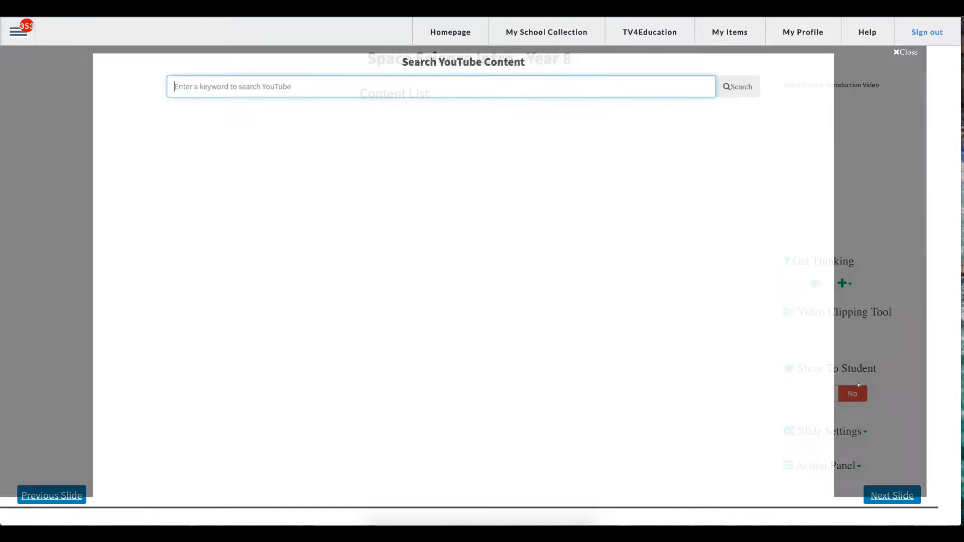
pyautogui.write('s')
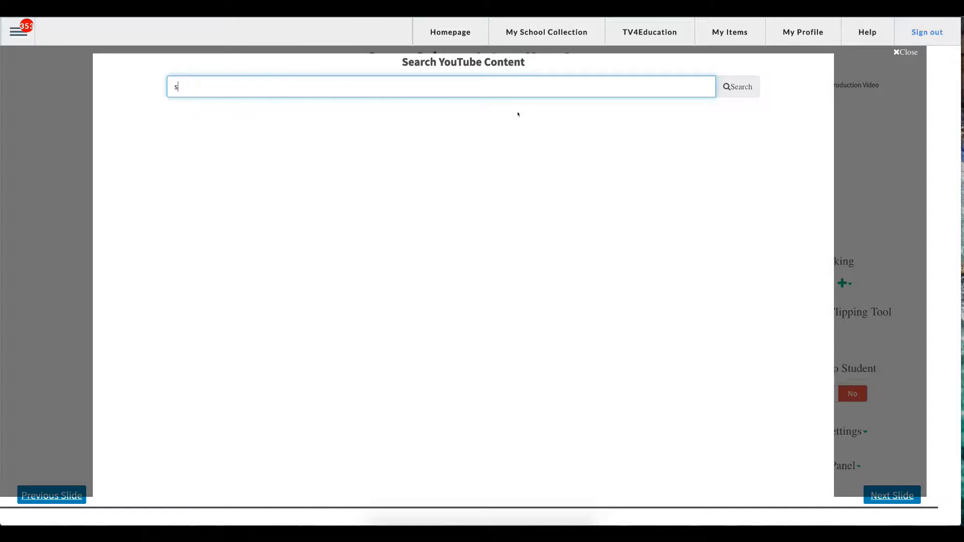
pyautogui.write('pace science lesson')
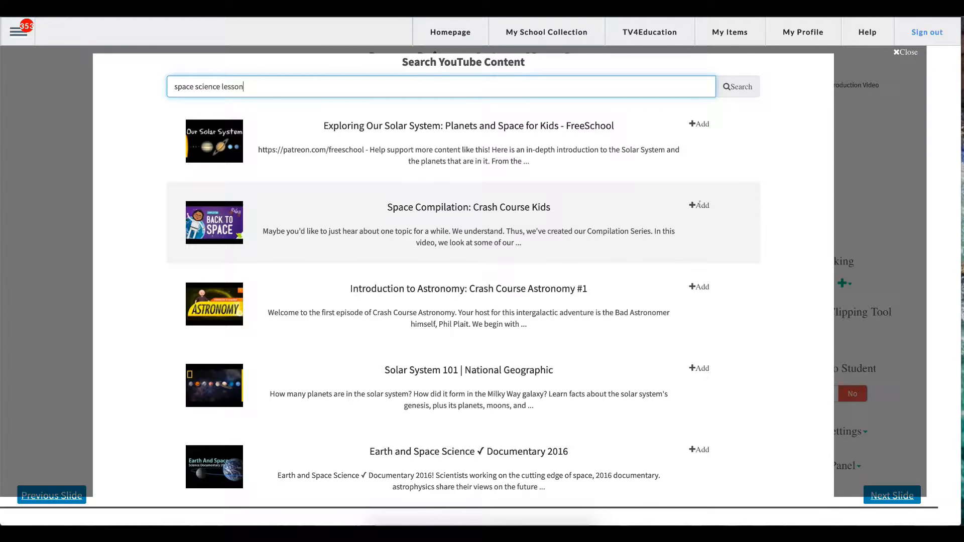
pyautogui.click(699, 205)
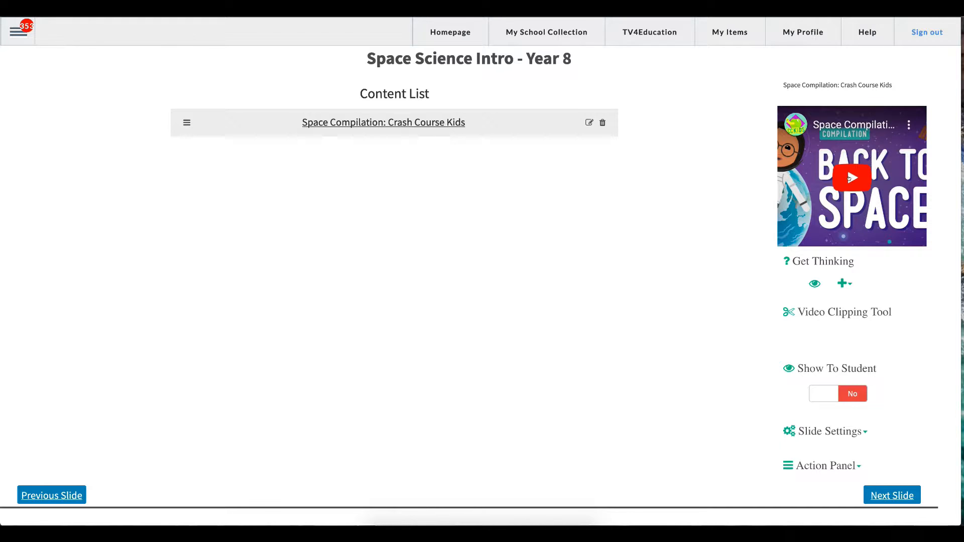
# Play the Crash Course Kids video in the slide preview and pause it.
pyautogui.click(848, 179)
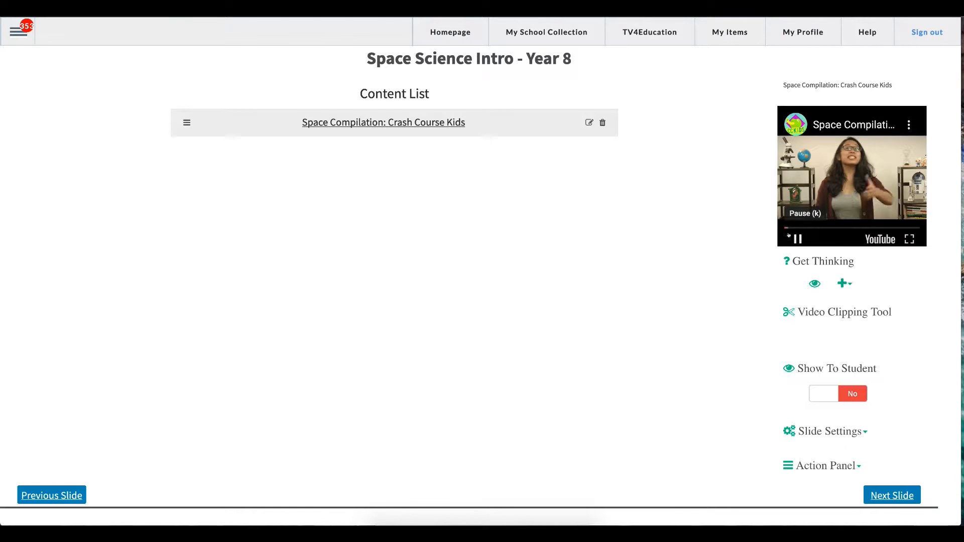
pyautogui.click(793, 237)
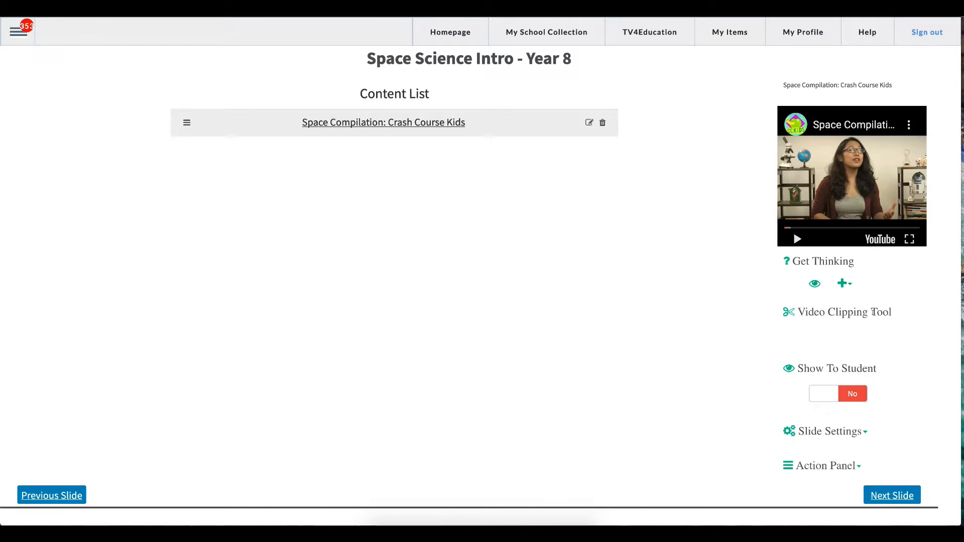
# Add a text material titled "Space Activity" with the text "Example" to the slide.
pyautogui.scroll(2, 839, 319)
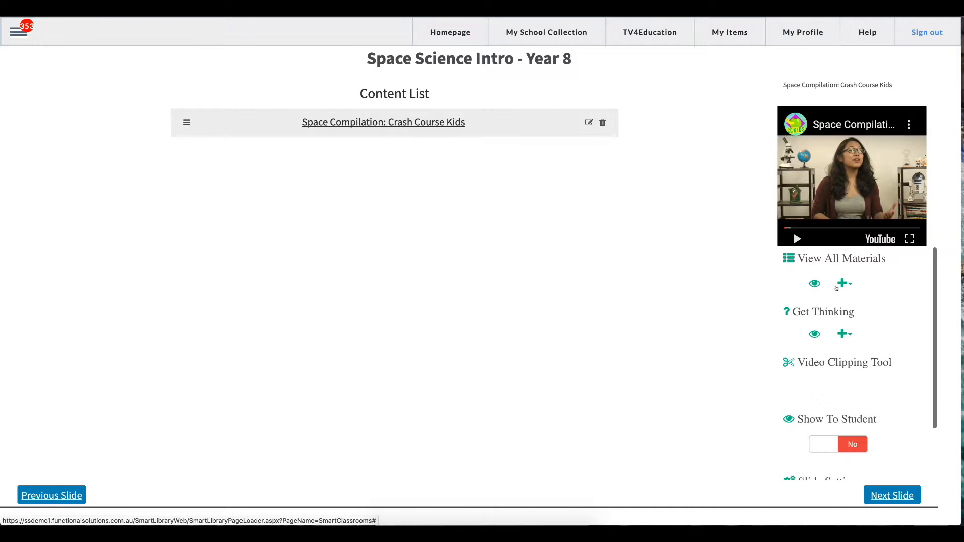
pyautogui.click(843, 283)
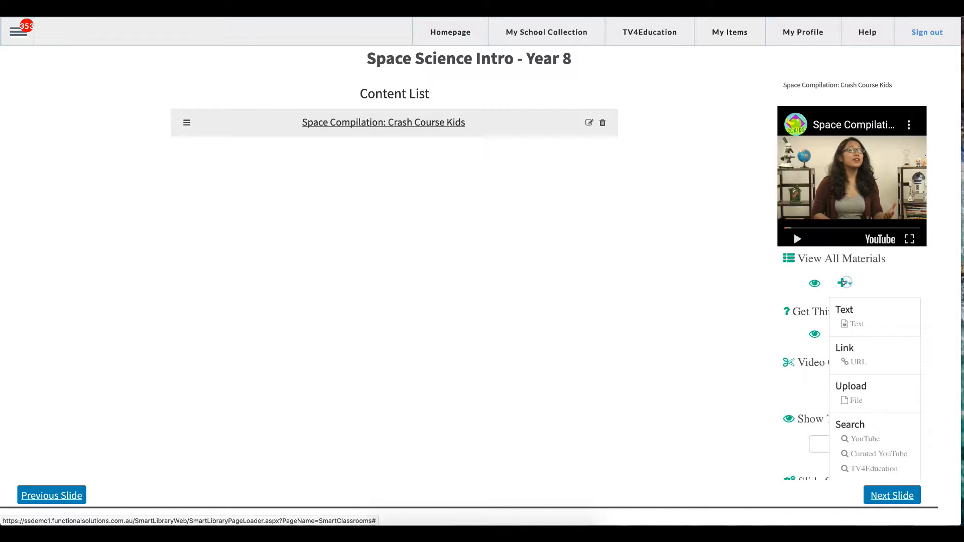
pyautogui.click(856, 323)
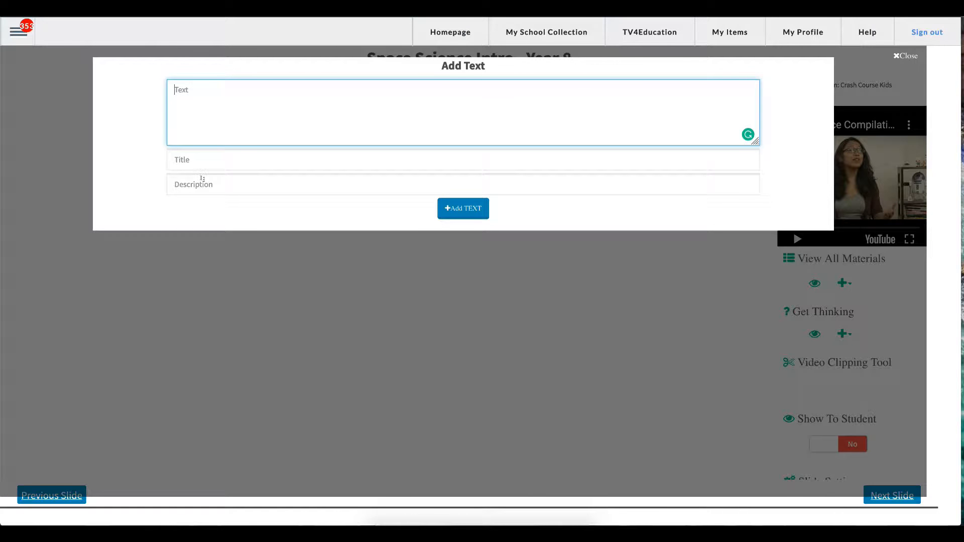
pyautogui.click(201, 160)
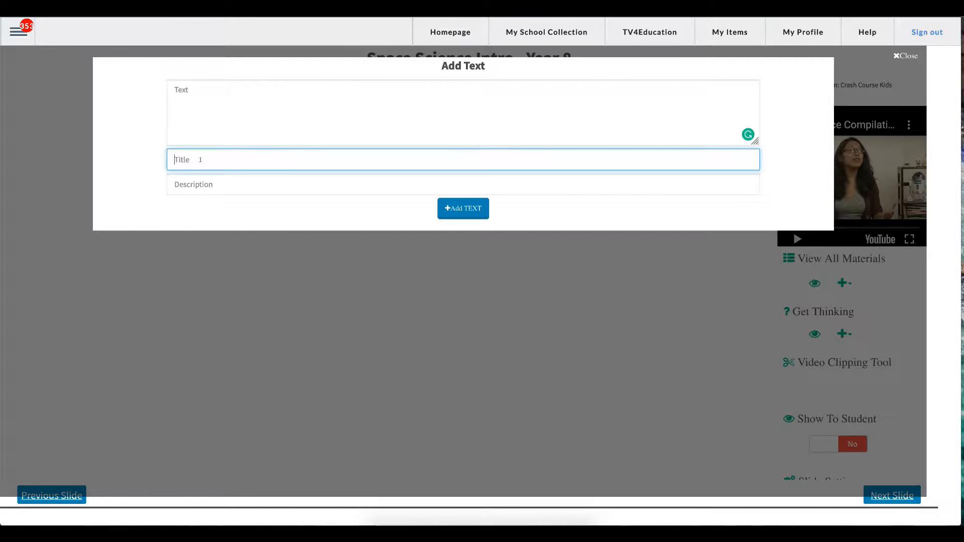
pyautogui.write('Space Activity')
pyautogui.click(208, 185)
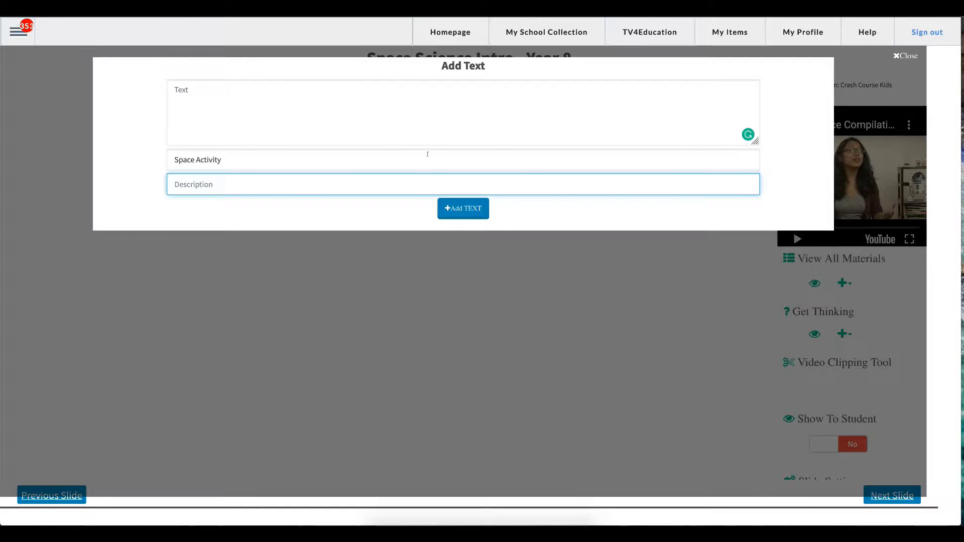
pyautogui.click(455, 209)
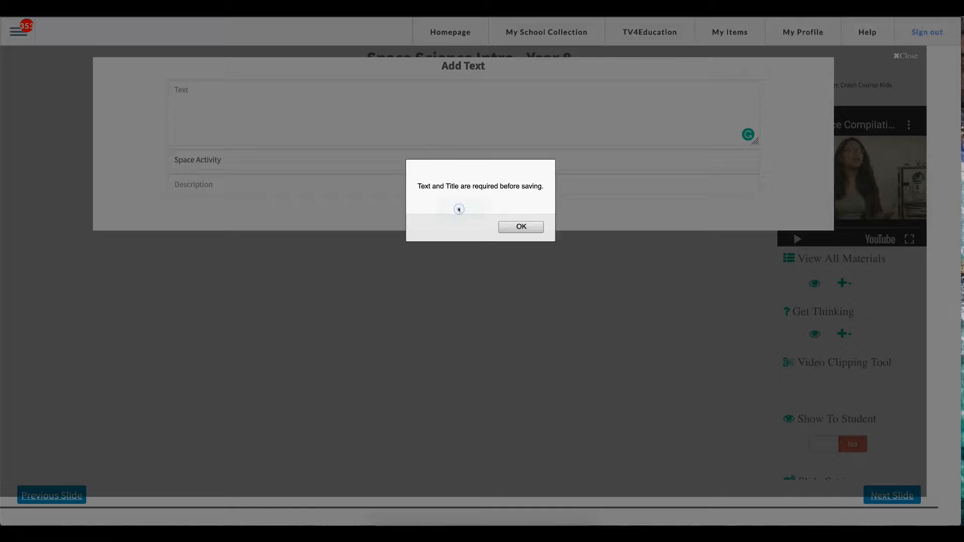
pyautogui.click(521, 225)
pyautogui.click(426, 101)
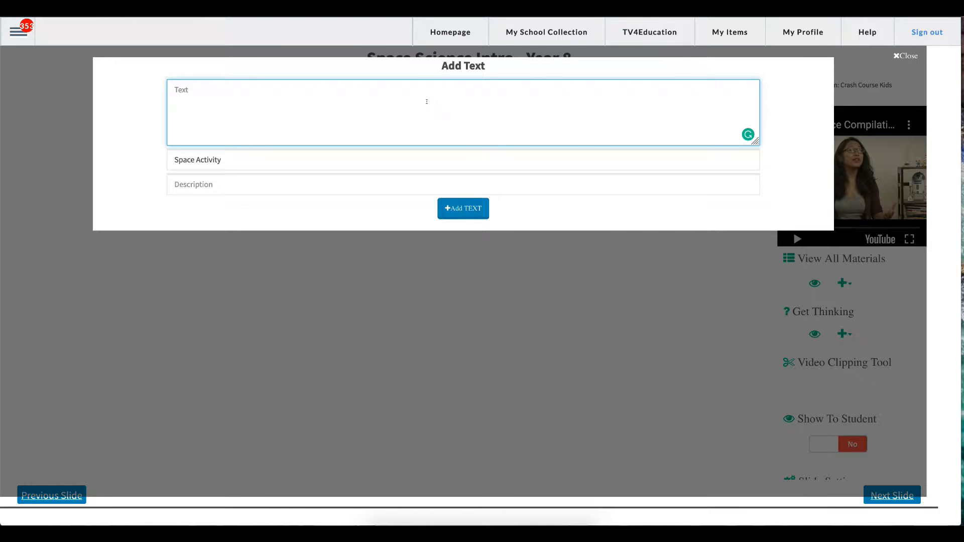
pyautogui.write('Example')
pyautogui.click(463, 208)
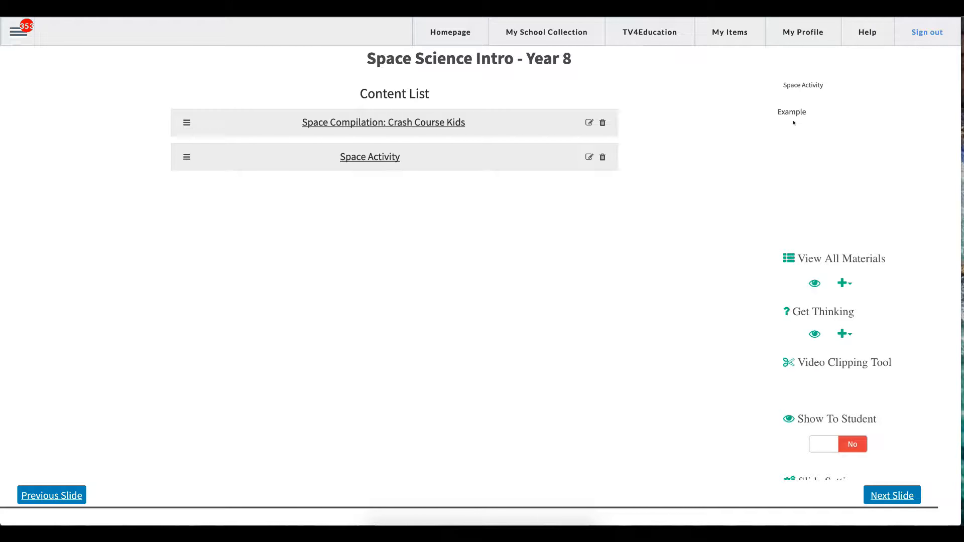
# View the Space Activity text full size, return to the content list, and preview the Space Compilation video.
pyautogui.moveTo(776, 108); pyautogui.dragTo(806, 112)
pyautogui.click(805, 86)
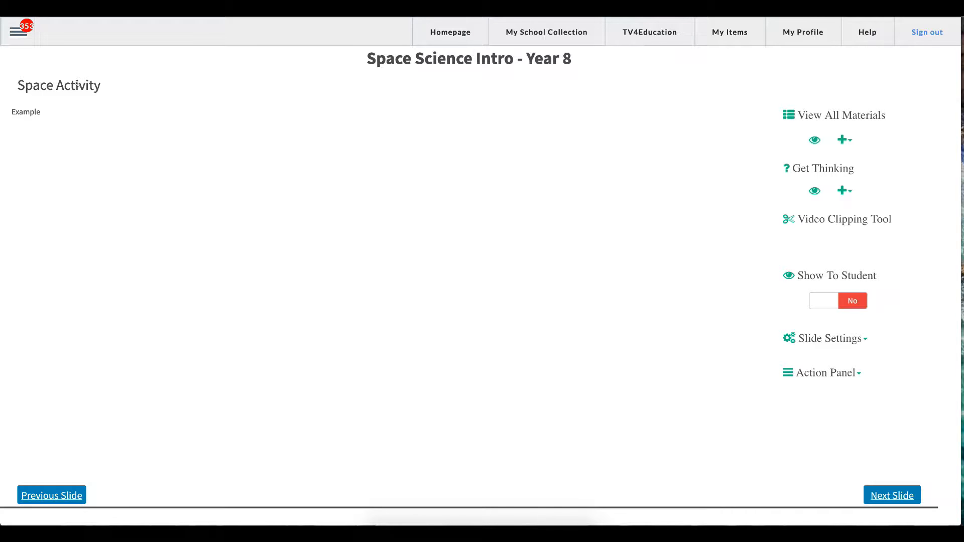
pyautogui.click(78, 85)
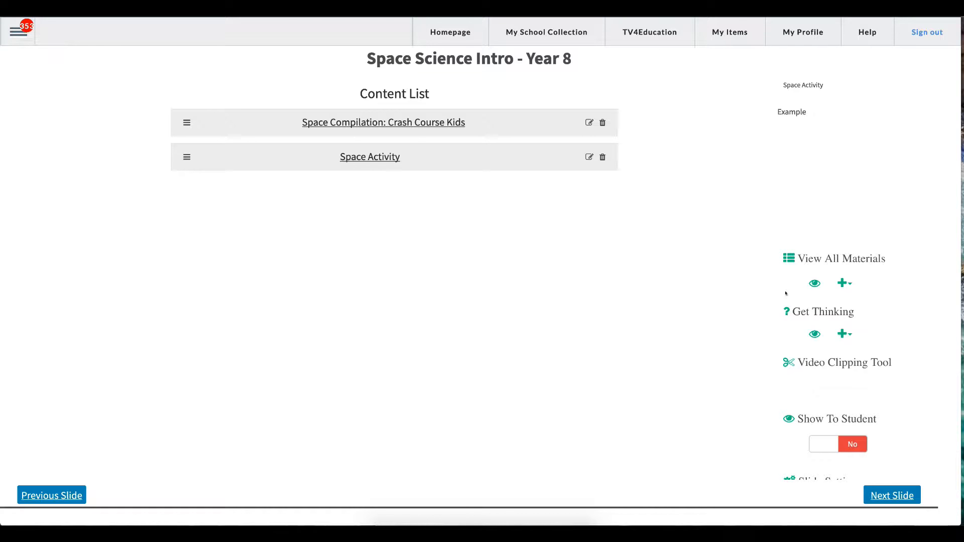
pyautogui.click(454, 122)
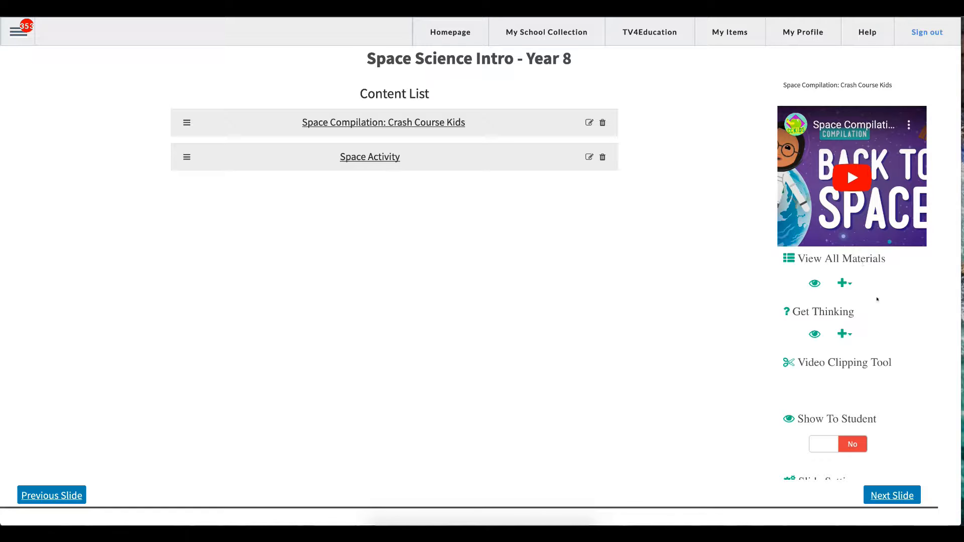
pyautogui.scroll(-1, 879, 301)
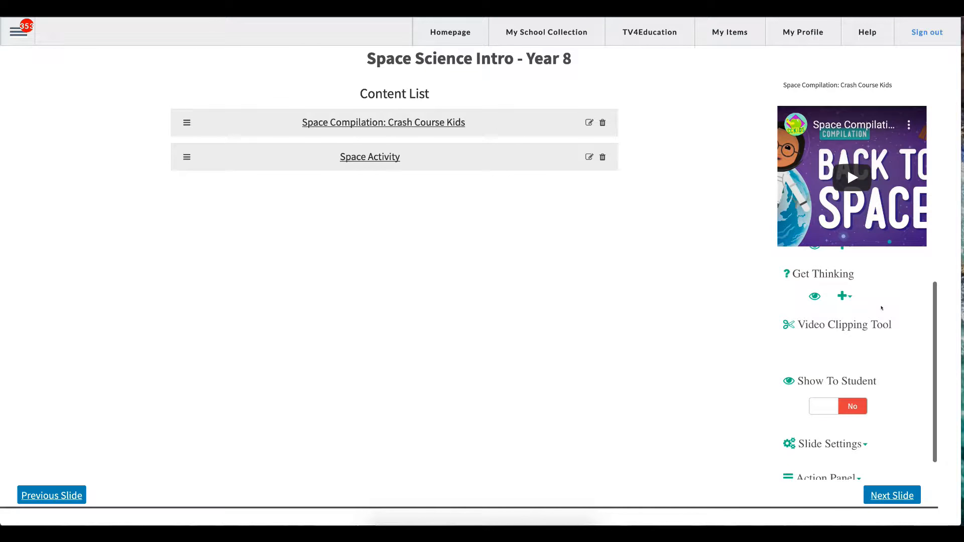
pyautogui.scroll(1, 881, 308)
pyautogui.click(843, 282)
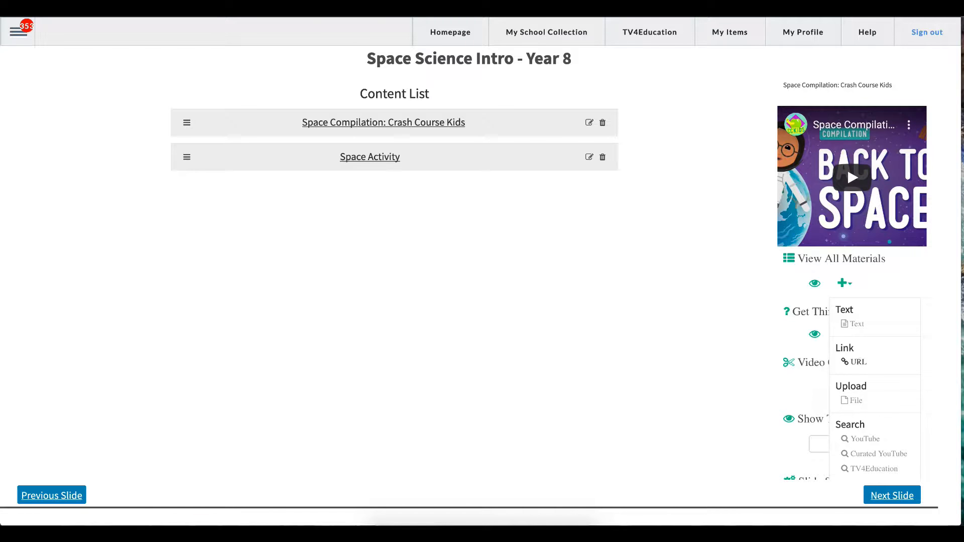
pyautogui.click(855, 360)
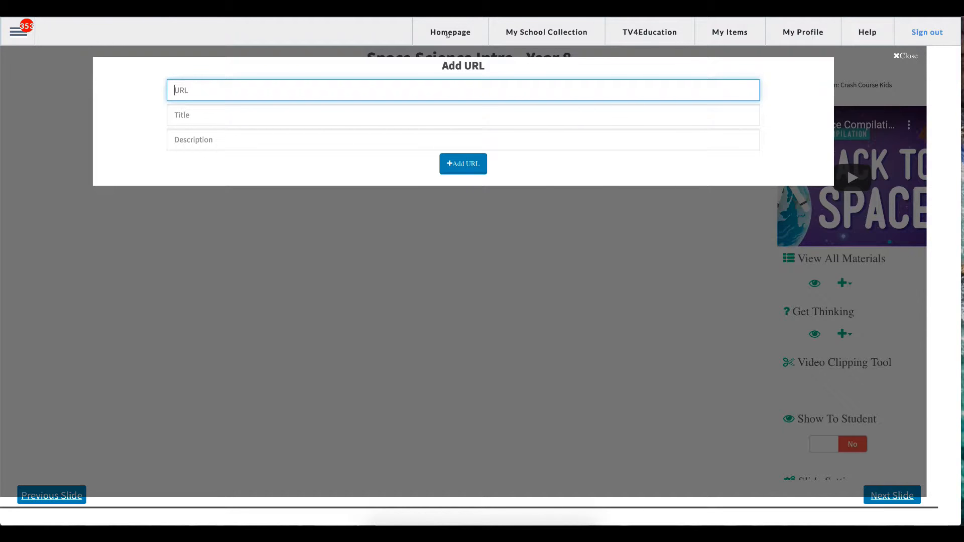
pyautogui.write('https://games.legendsoflearning.com/games/WyJnYW1lcyIsNzk1XQ==')
pyautogui.click(231, 108)
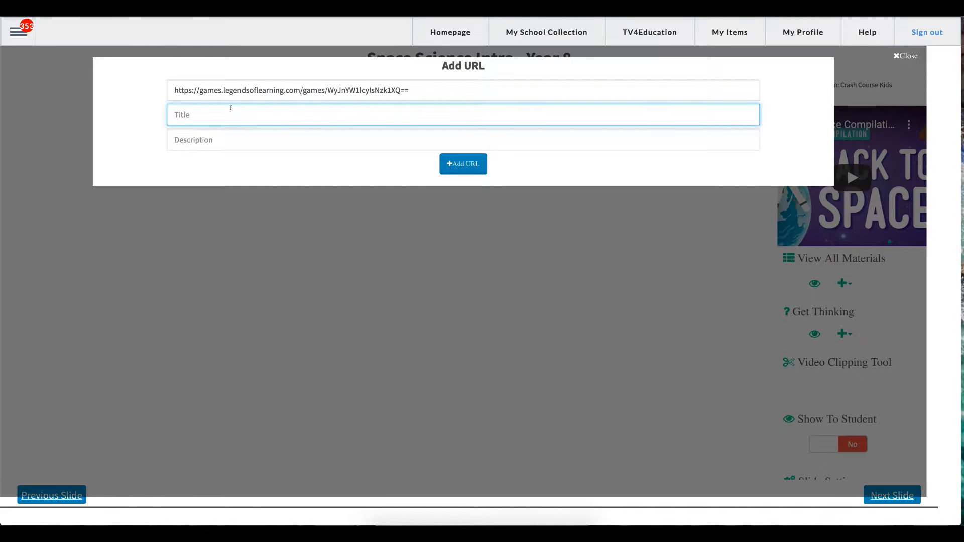
pyautogui.write('Space Science Game')
pyautogui.click(227, 135)
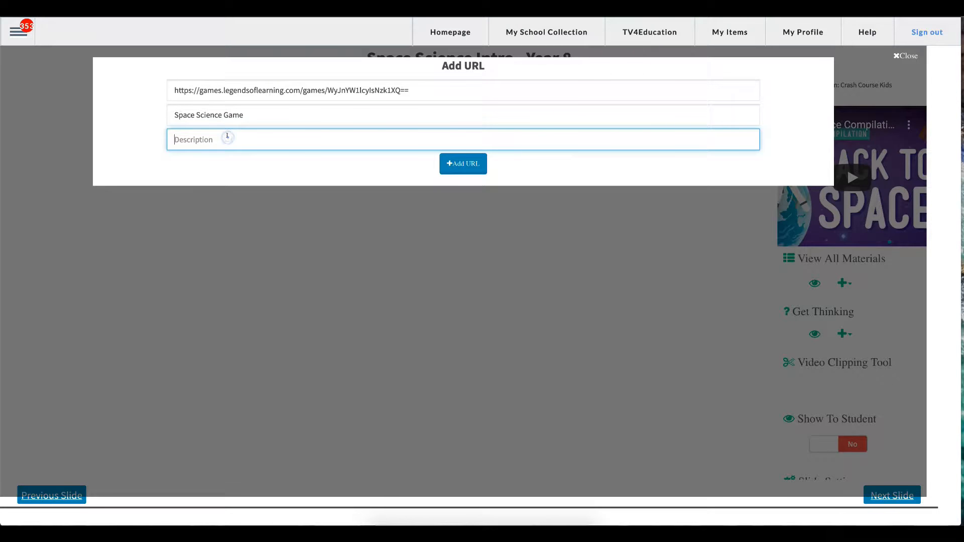
pyautogui.write('Legends of Learning')
pyautogui.click(461, 164)
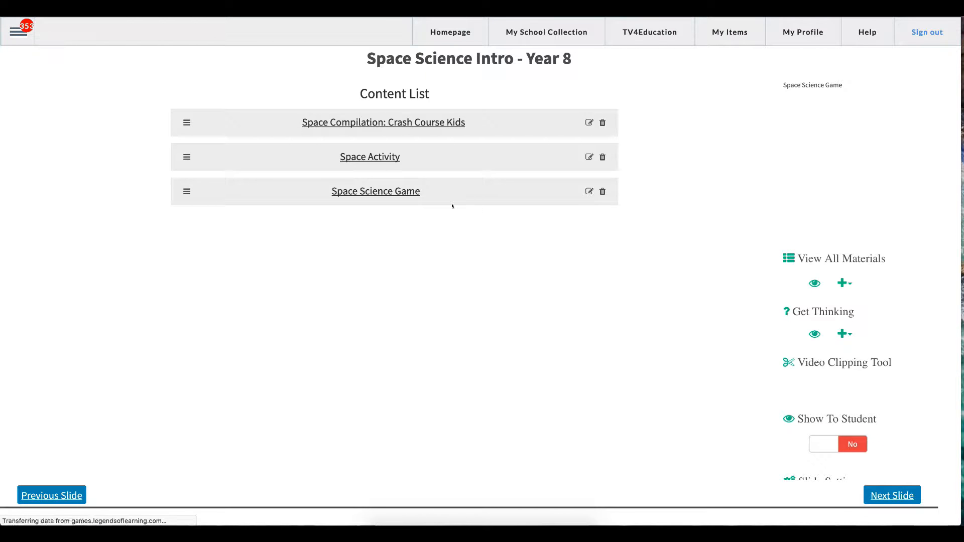
pyautogui.click(794, 83)
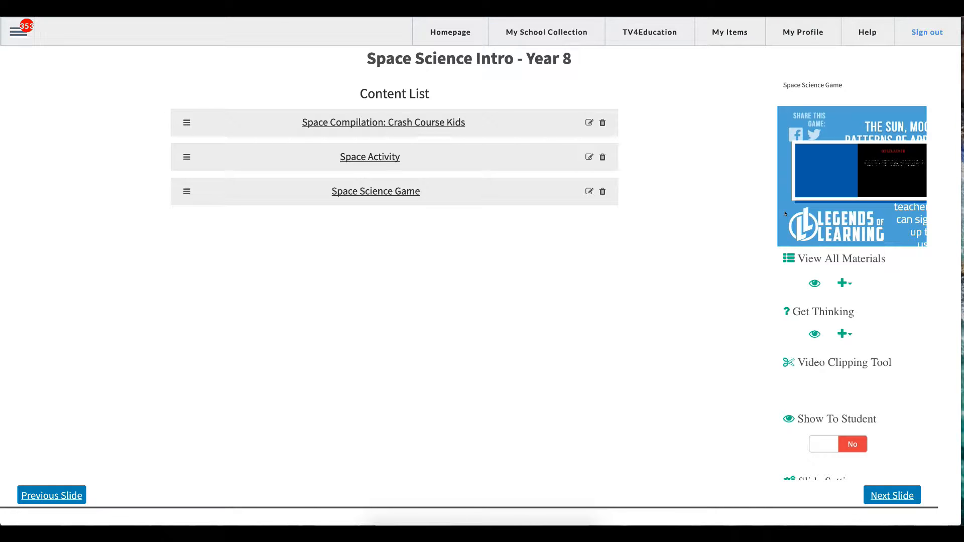
# Upload space-science-worksheet.jpg from the Space Science folder to the file storage for slide materials.
pyautogui.click(845, 283)
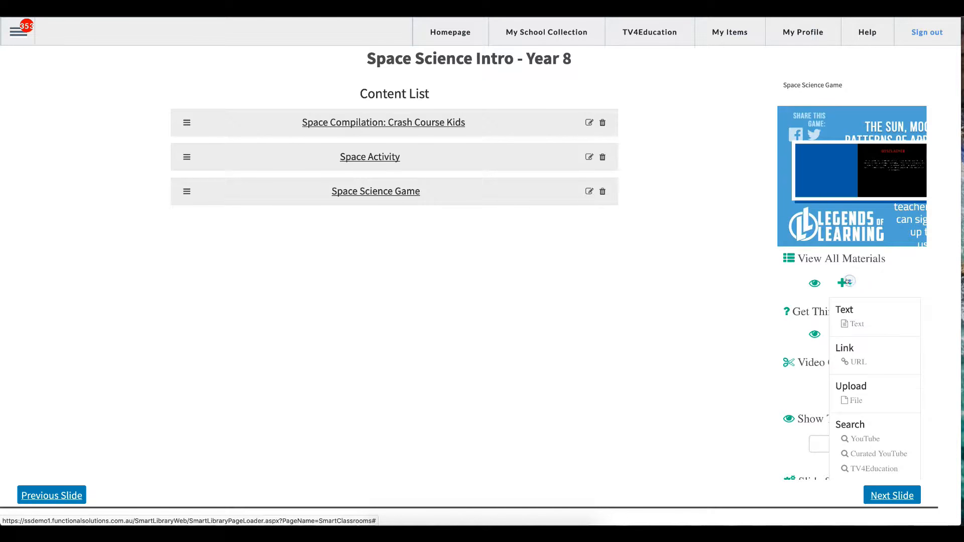
pyautogui.scroll(-2, 858, 369)
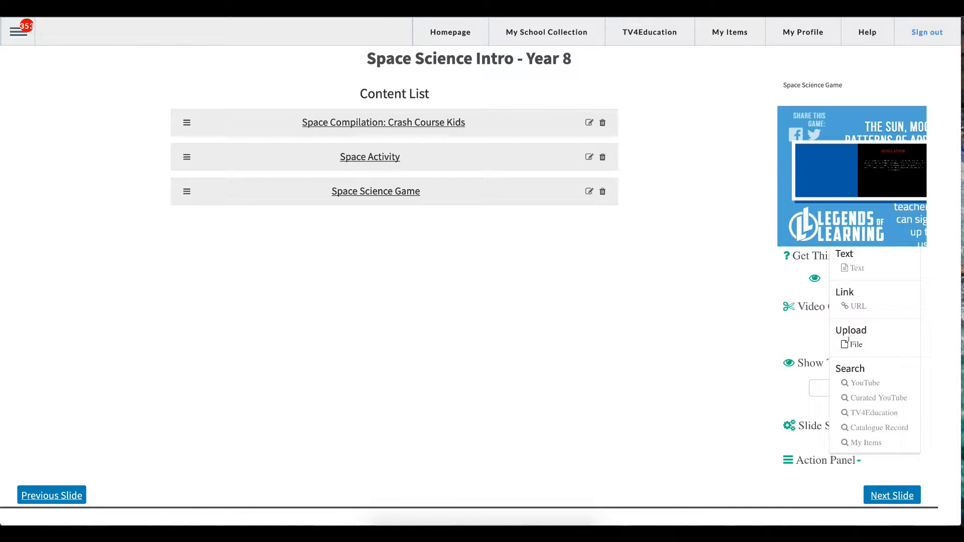
pyautogui.click(851, 345)
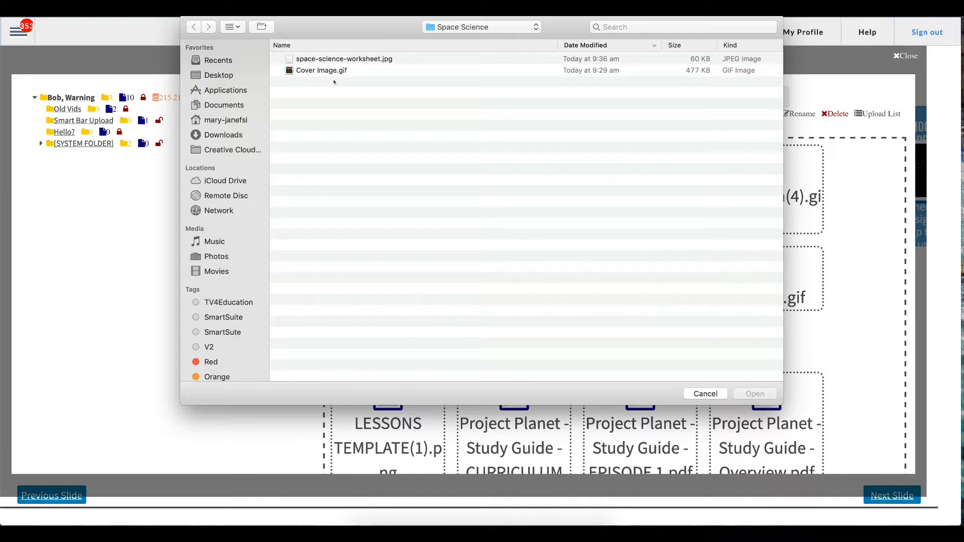
pyautogui.click(341, 59)
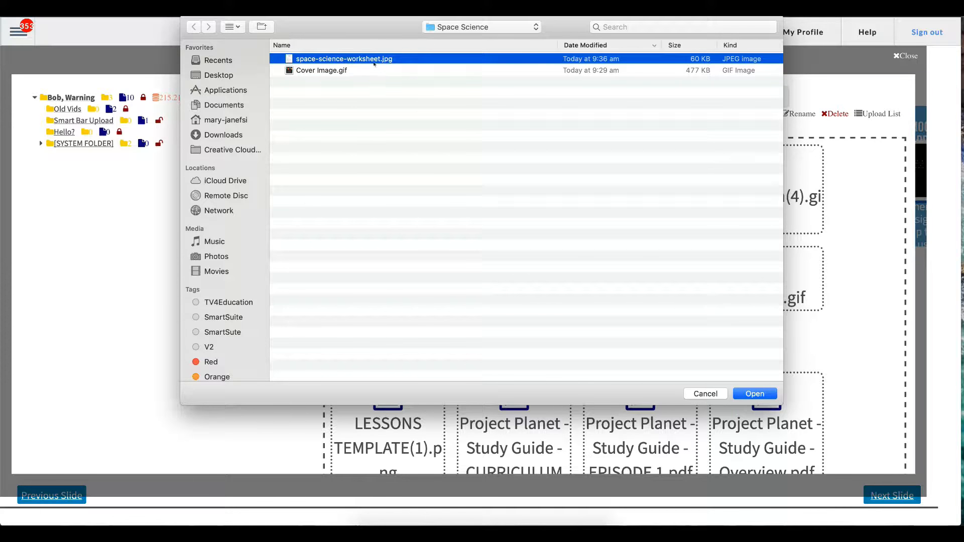
pyautogui.doubleClick(342, 59)
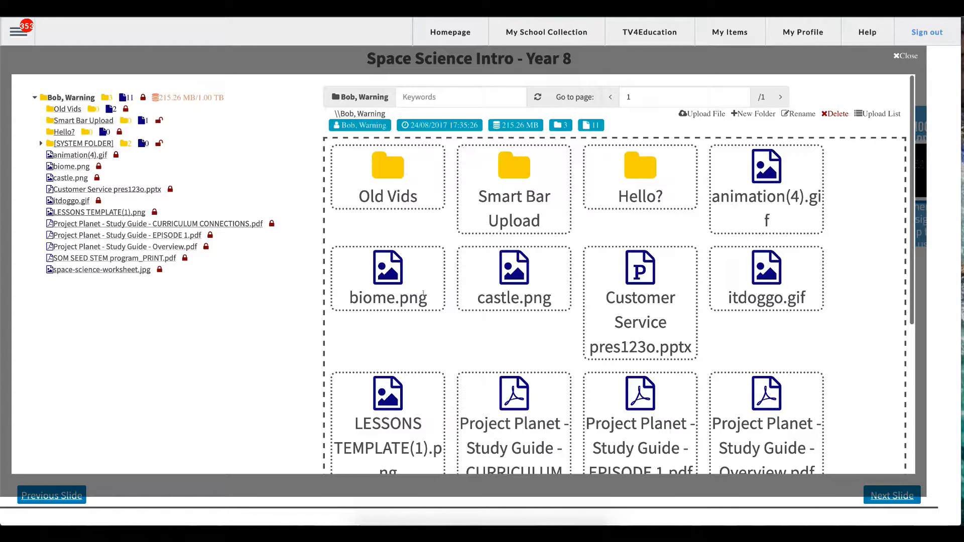
# Add space-science-worksheet.jpg from the file storage to the slide's materials.
pyautogui.scroll(-3, 423, 294)
pyautogui.scroll(-1, 423, 294)
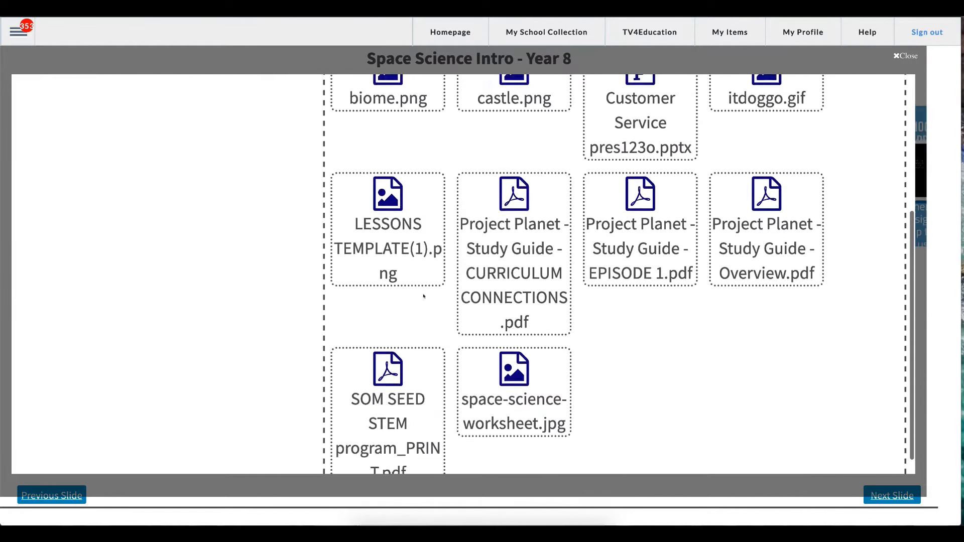
pyautogui.click(520, 360)
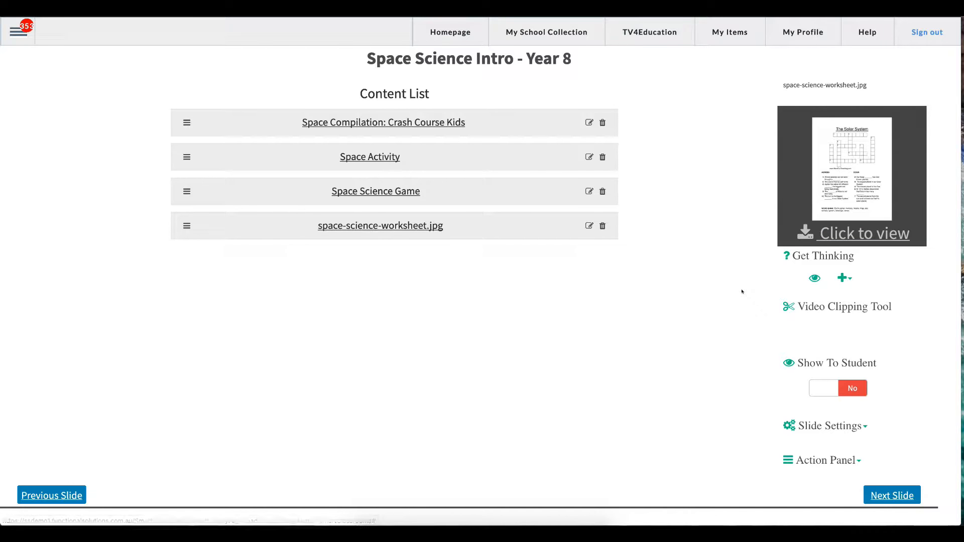
# Preview the space-science-worksheet.jpg material full size and return to the slide's content list.
pyautogui.click(803, 86)
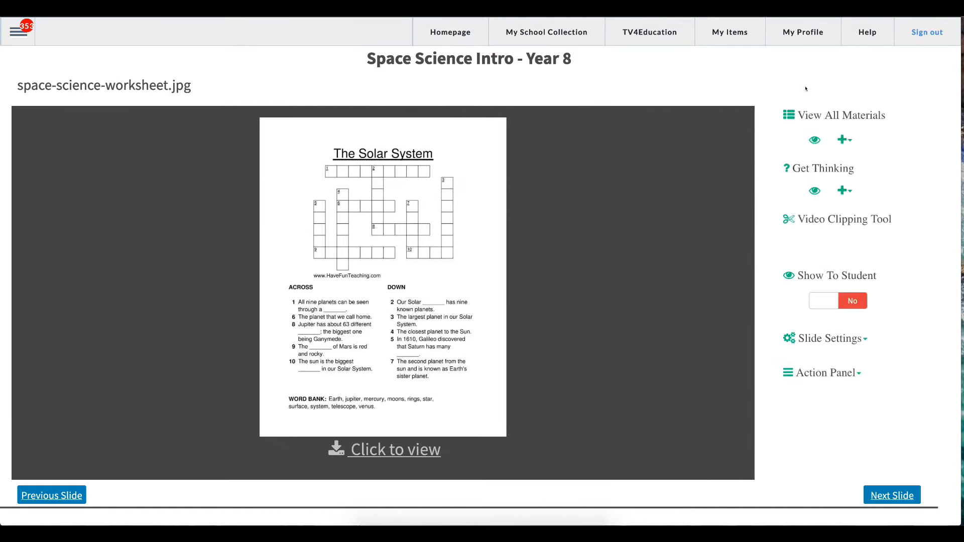
pyautogui.click(165, 87)
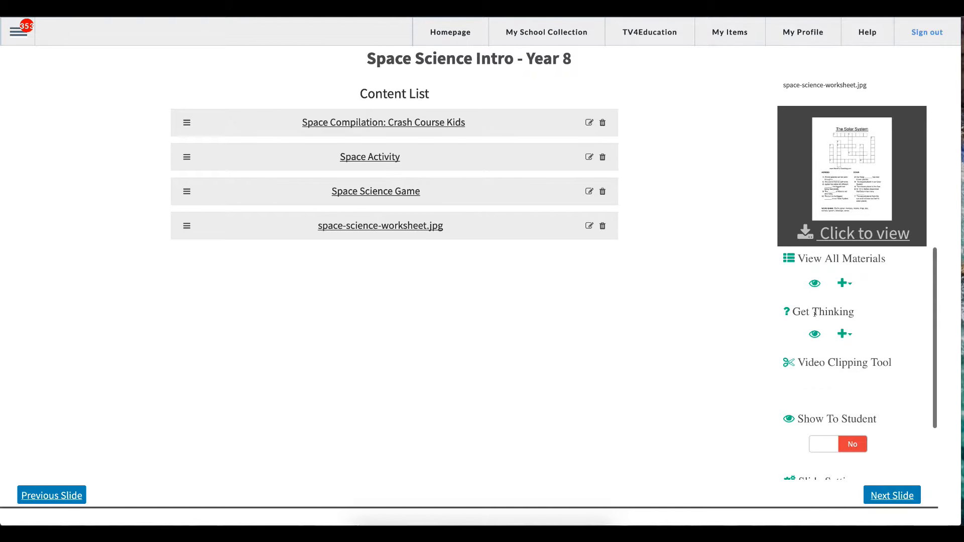
pyautogui.click(813, 283)
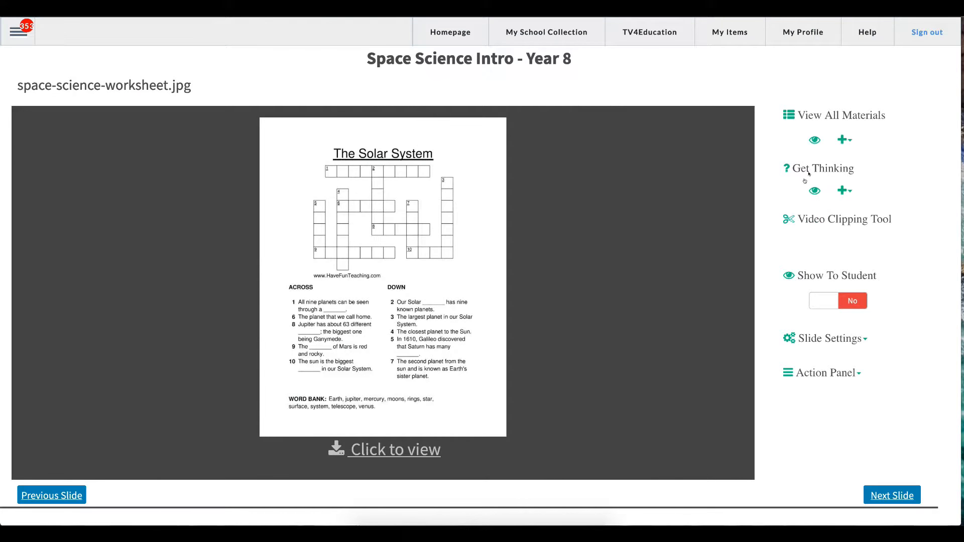
pyautogui.click(812, 141)
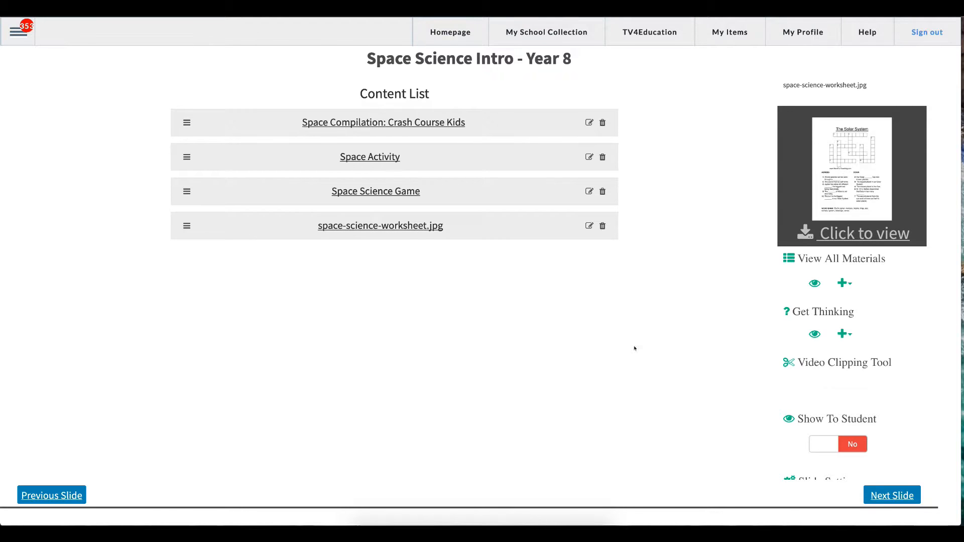
# Review the slide settings options and set Show To Student to Yes for this slide.
pyautogui.scroll(-5, 869, 382)
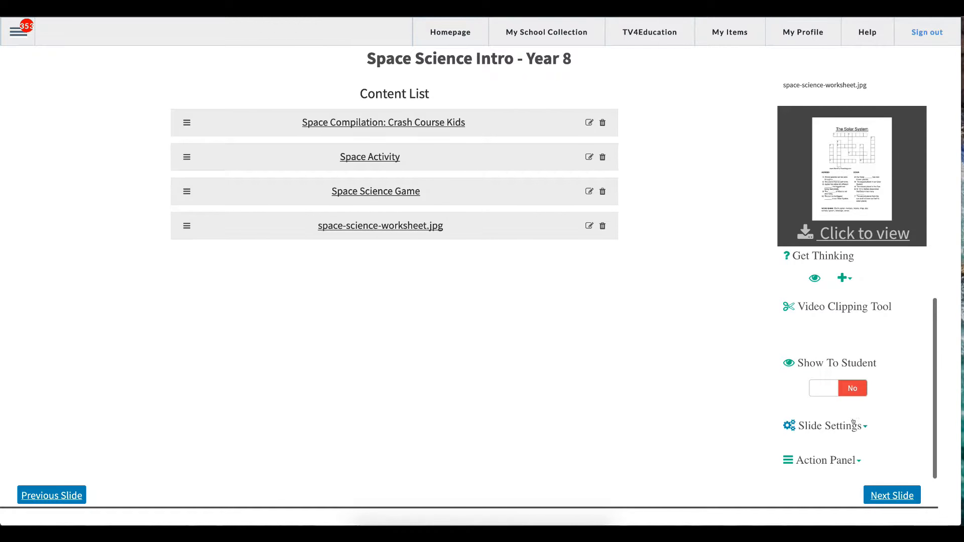
pyautogui.click(853, 426)
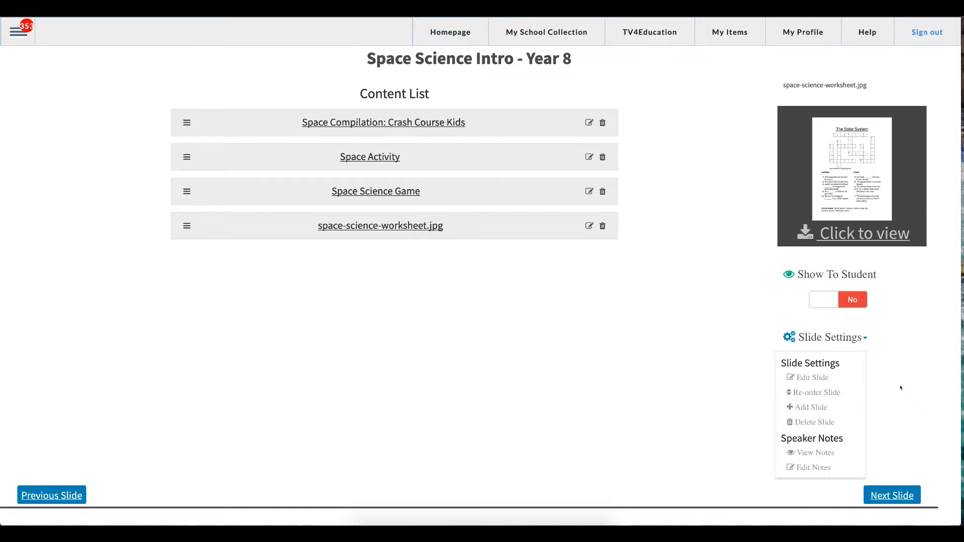
pyautogui.click(901, 384)
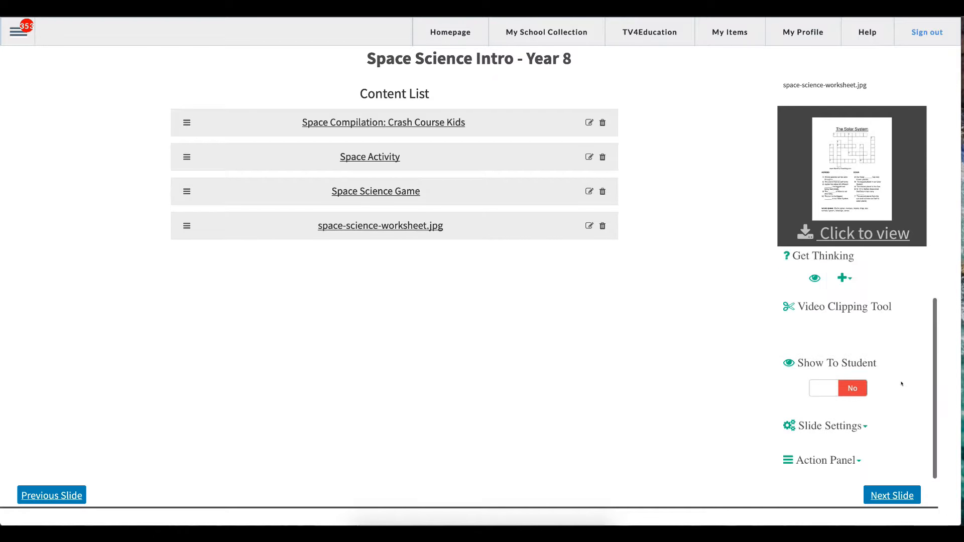
pyautogui.click(823, 387)
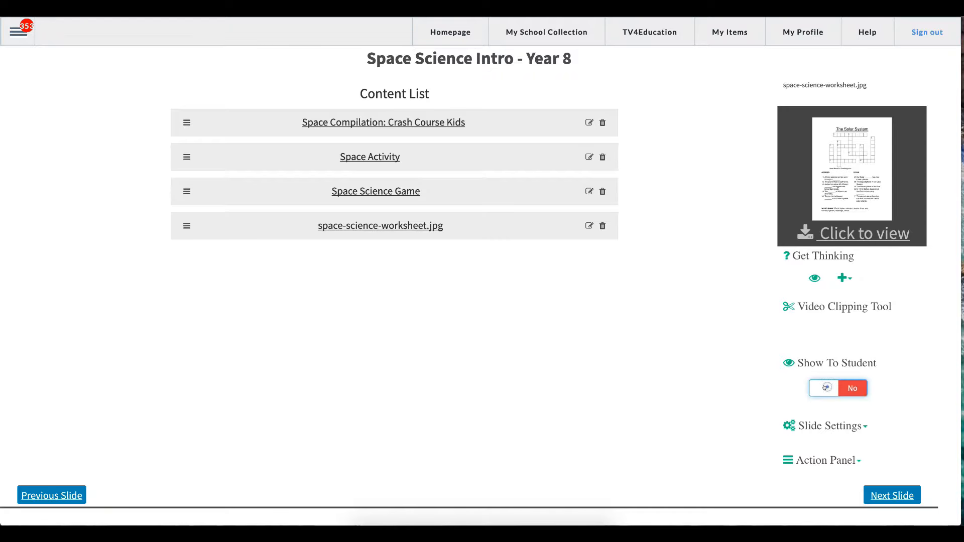
pyautogui.click(823, 387)
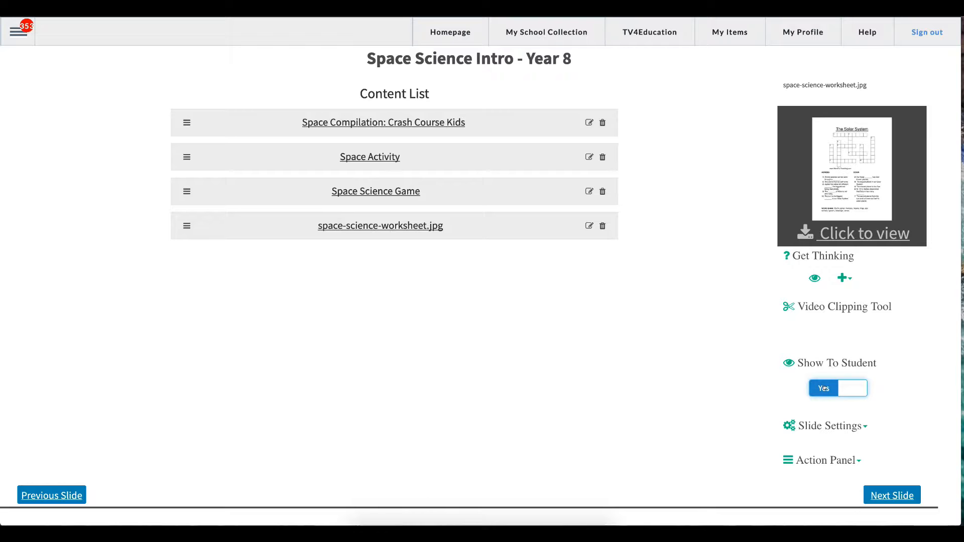
pyautogui.click(842, 278)
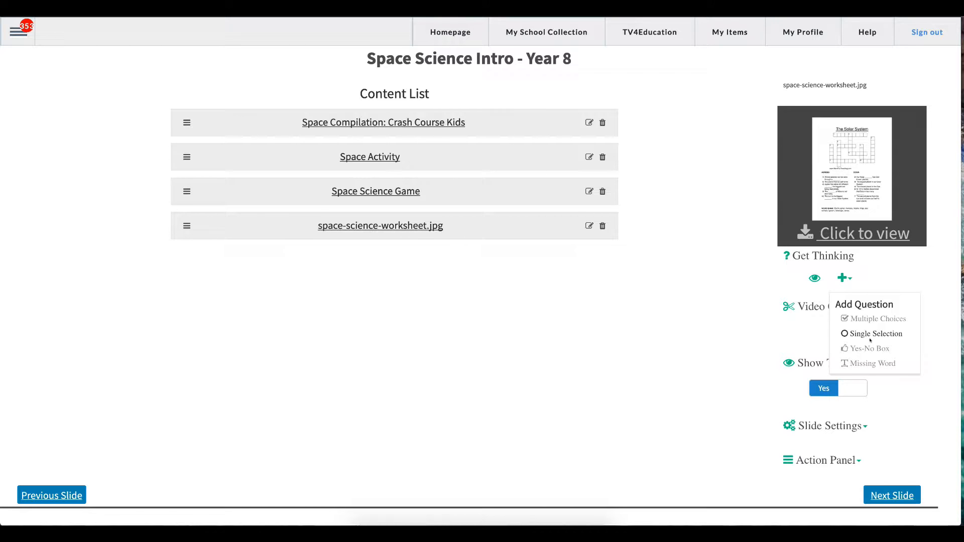
pyautogui.click(895, 401)
pyautogui.scroll(1, 892, 399)
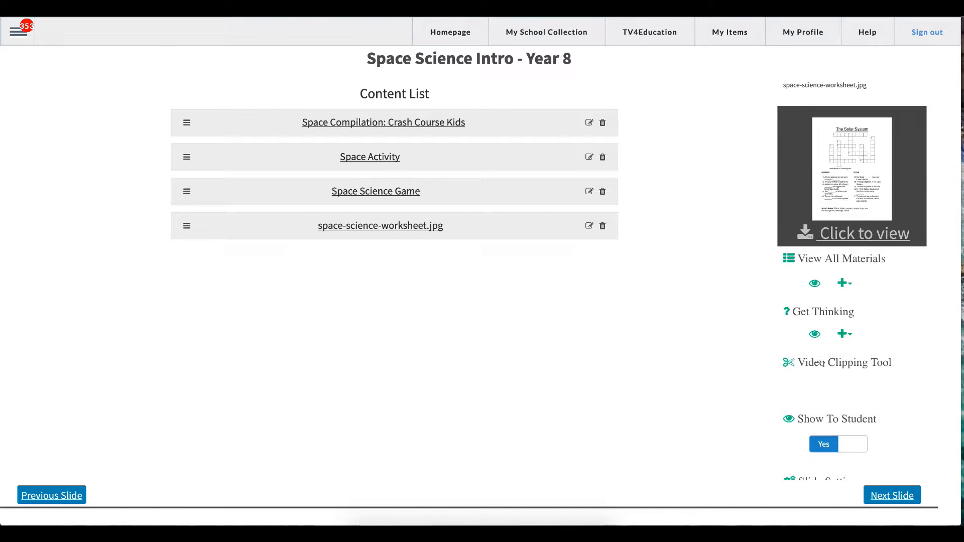
pyautogui.scroll(-1, 824, 364)
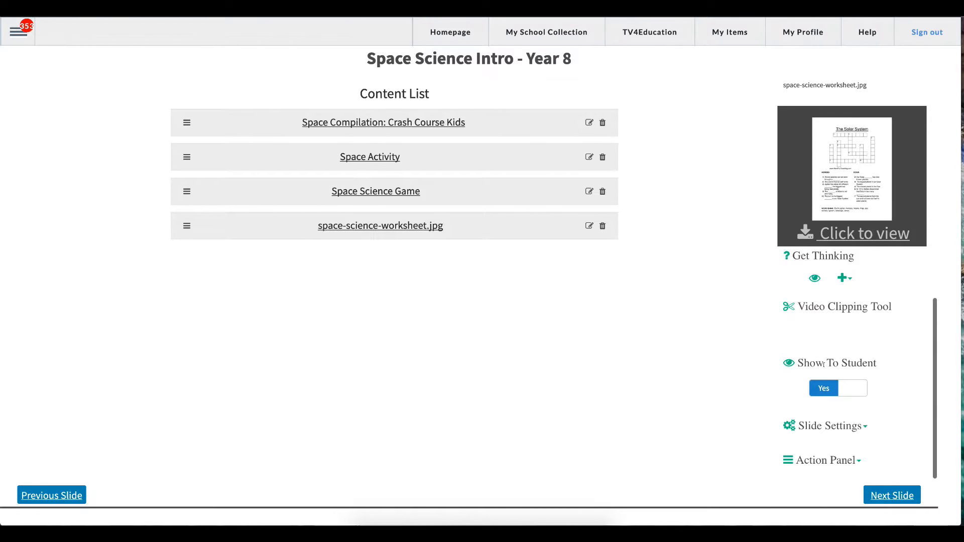
# Open the lesson's title and basic details for editing.
pyautogui.click(840, 461)
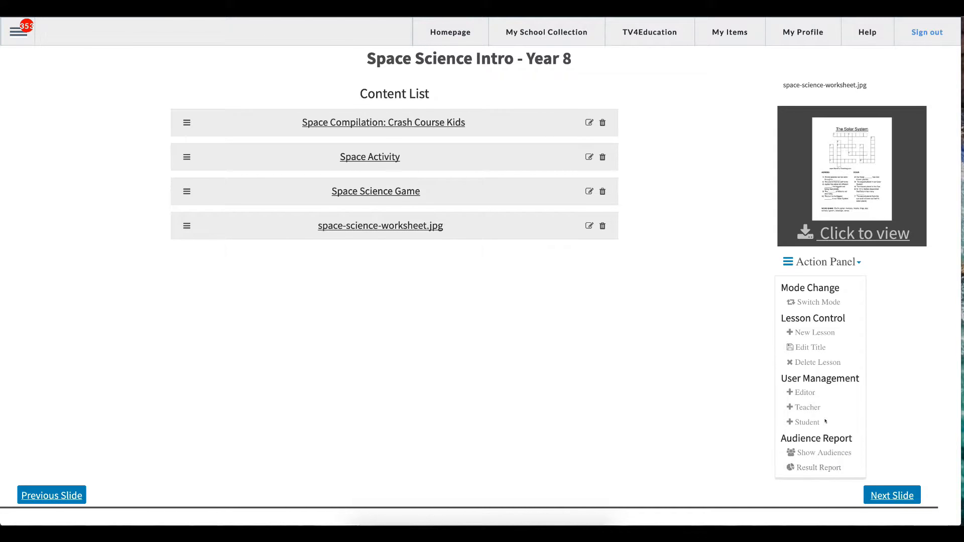
pyautogui.click(882, 393)
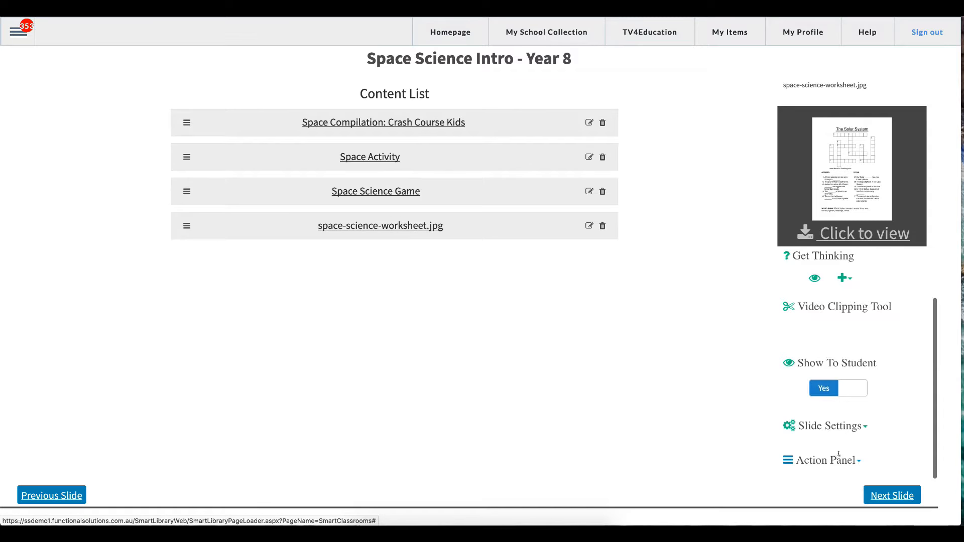
pyautogui.click(813, 460)
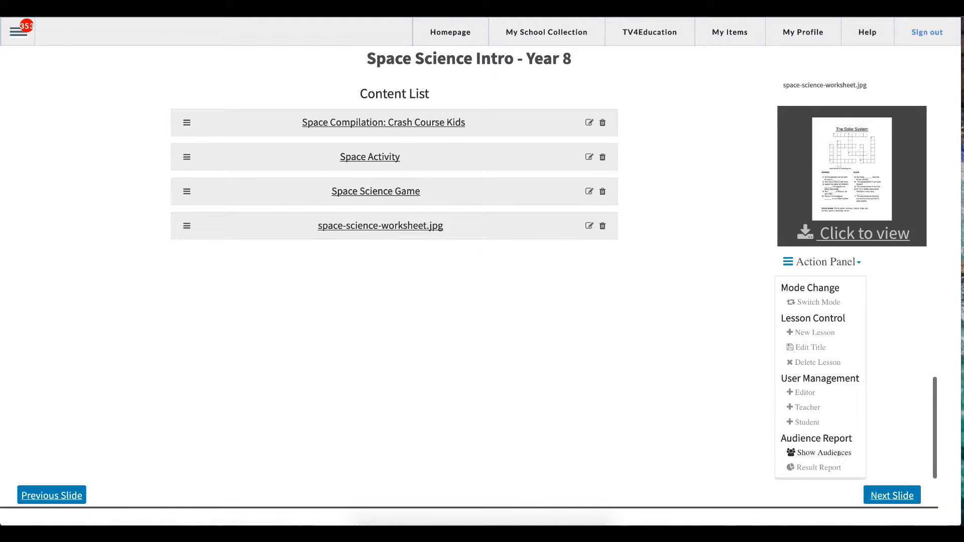
pyautogui.click(810, 347)
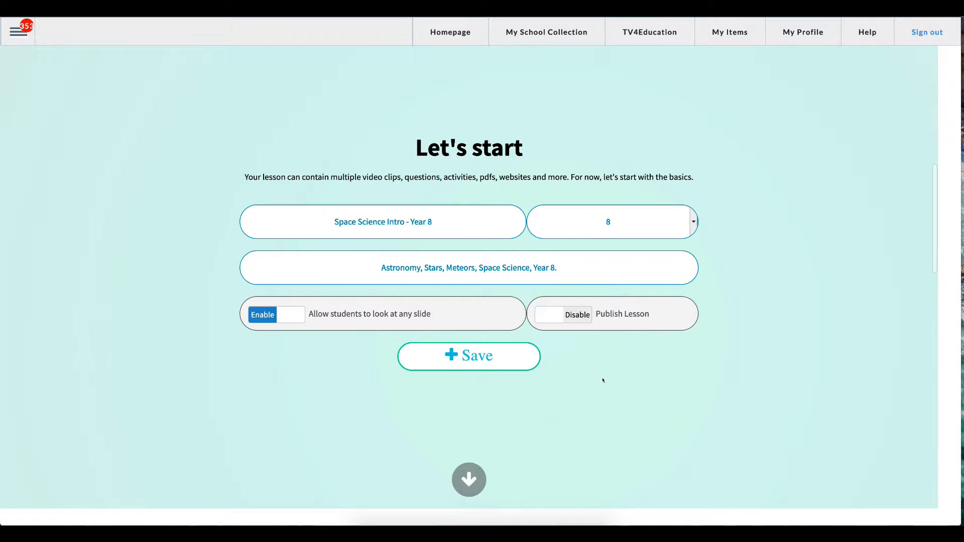
# Change the lesson title to "Space Science - Year 8" and enable Publish Lesson without saving.
pyautogui.click(453, 220)
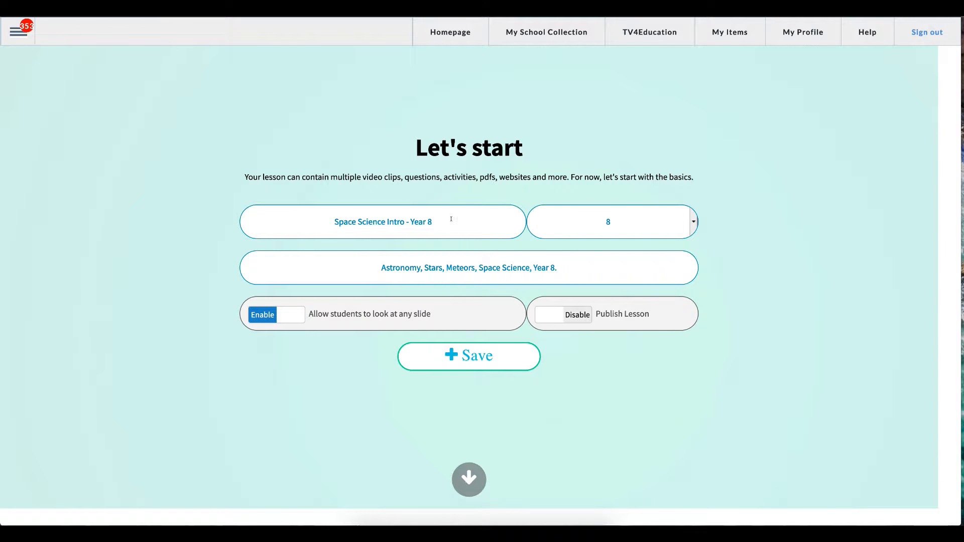
pyautogui.doubleClick(398, 221)
pyautogui.press('BackSpace')
pyautogui.press('BackSpace')
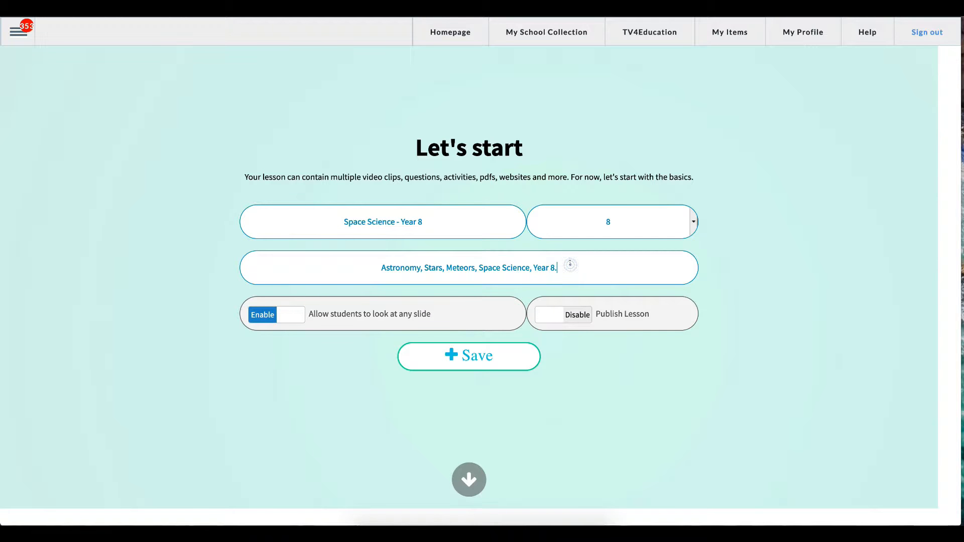
pyautogui.click(550, 315)
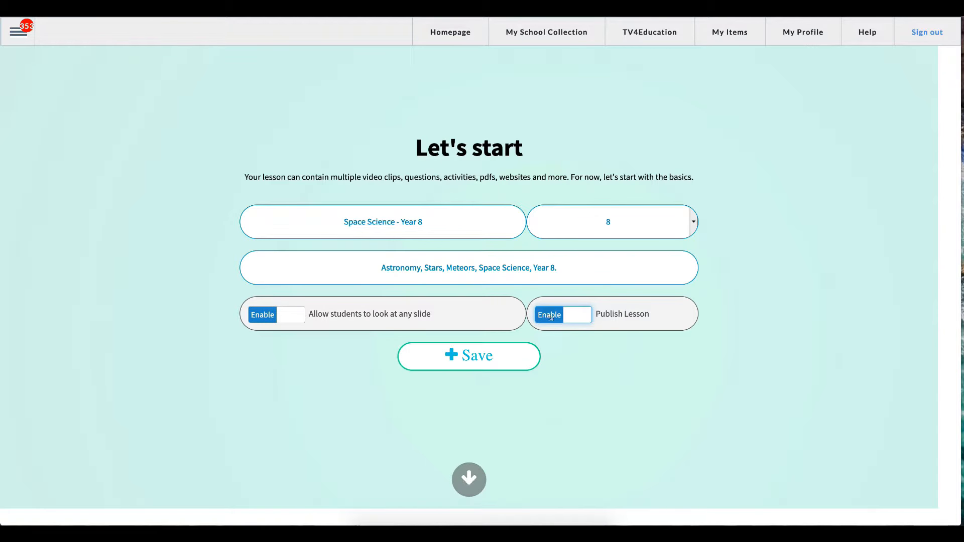
# Start choosing a lesson cover and upload space SCIENCE.png from the Space Science folder to the file storage.
pyautogui.scroll(-5, 573, 361)
pyautogui.scroll(-3, 573, 361)
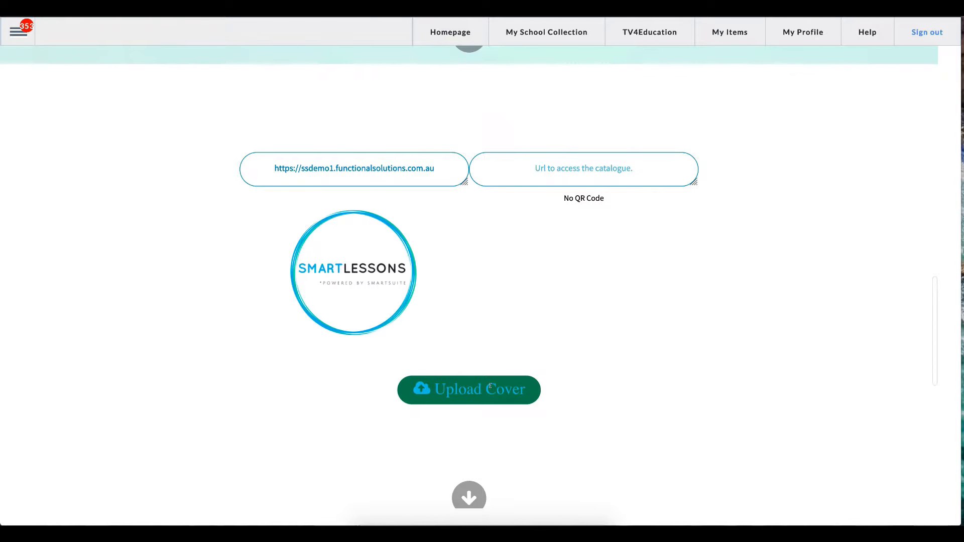
pyautogui.click(490, 386)
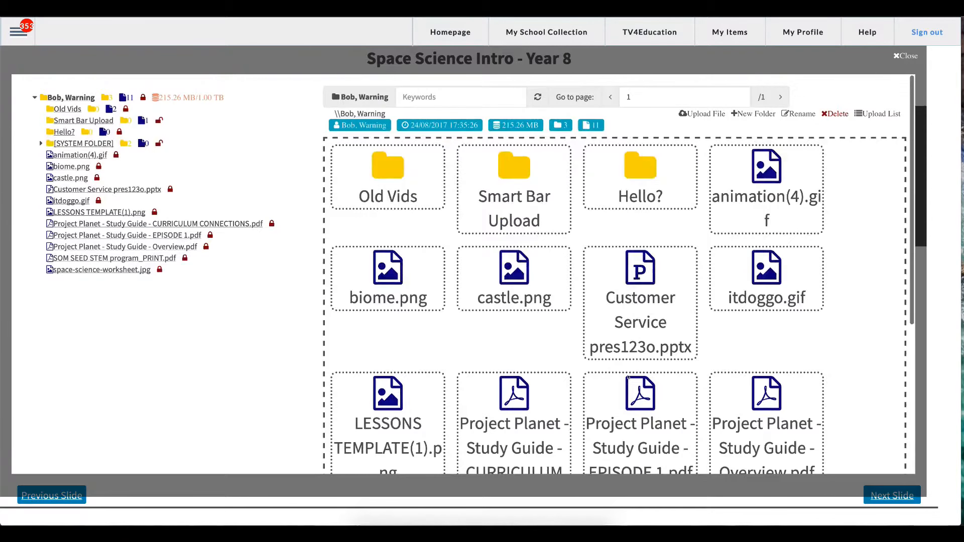
pyautogui.click(705, 113)
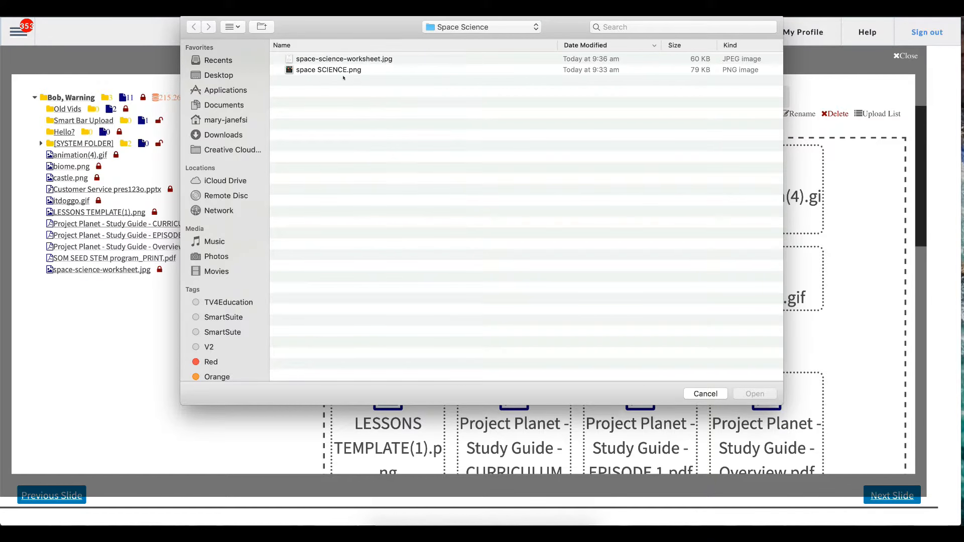
pyautogui.click(337, 69)
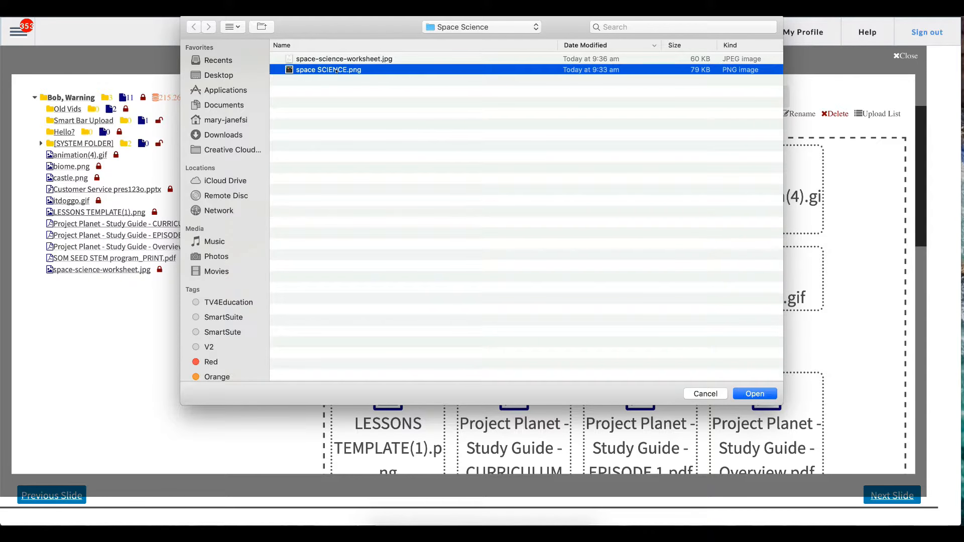
pyautogui.doubleClick(336, 71)
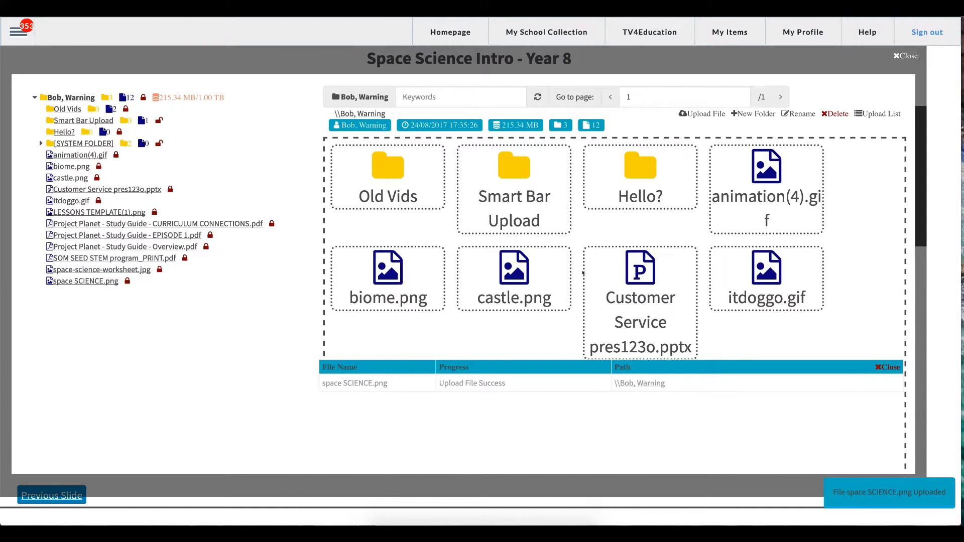
# Set space SCIENCE.png from the file storage as the lesson's cover image.
pyautogui.scroll(-1, 583, 272)
pyautogui.scroll(-5, 582, 273)
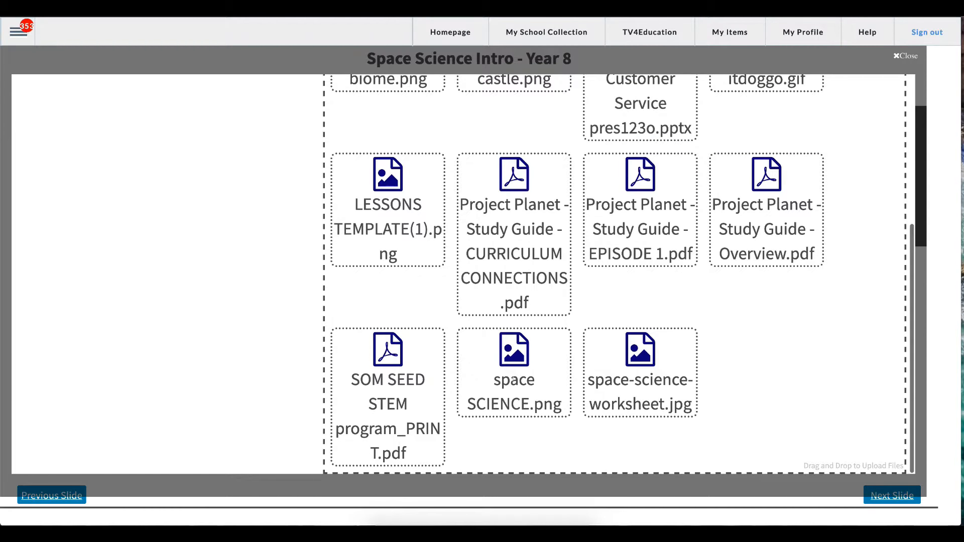
pyautogui.doubleClick(520, 352)
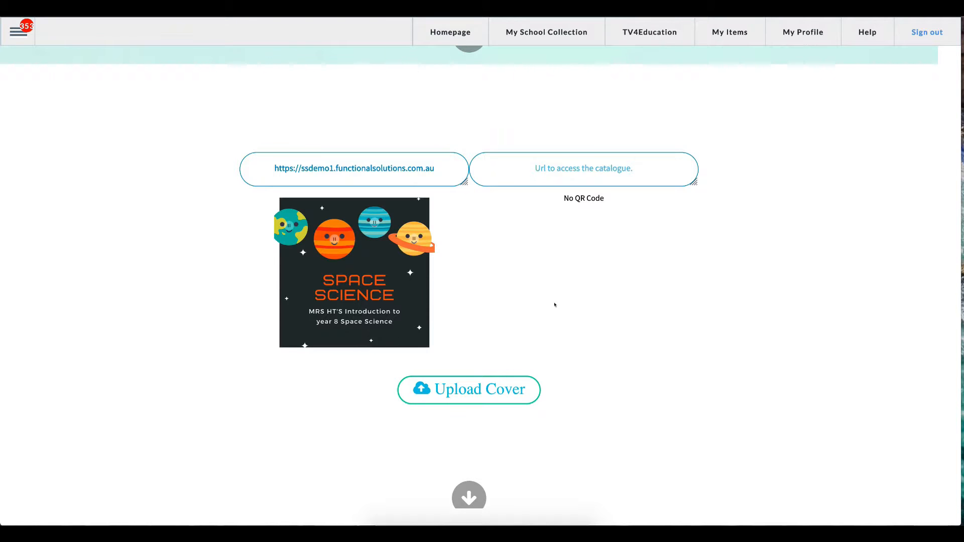
# Enable Publish Lesson in the lesson's basic details and save the lesson.
pyautogui.scroll(2, 554, 305)
pyautogui.scroll(8, 554, 305)
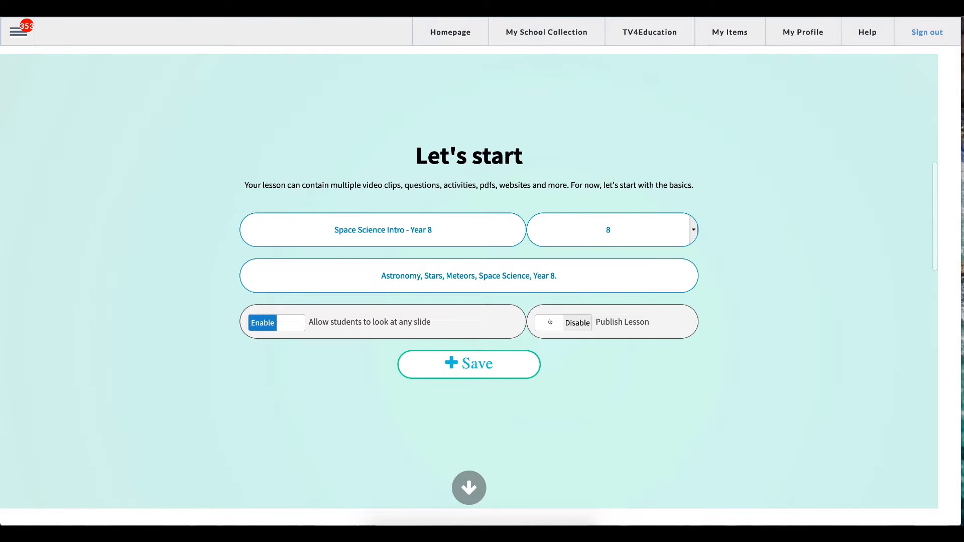
pyautogui.click(549, 322)
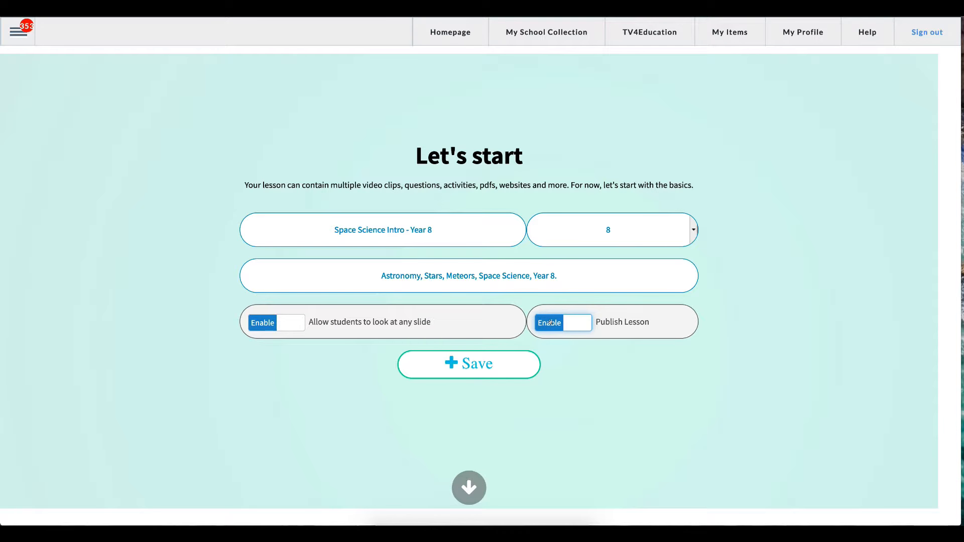
pyautogui.click(464, 365)
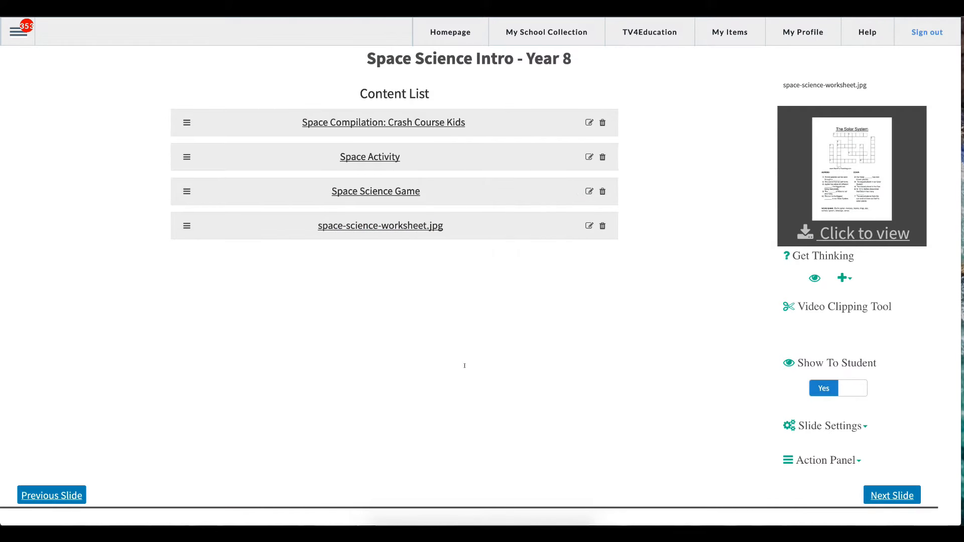
# Open the Space Science Intro - Year 8 lesson from the saved items in Teach mode and play its introduction video.
pyautogui.click(726, 33)
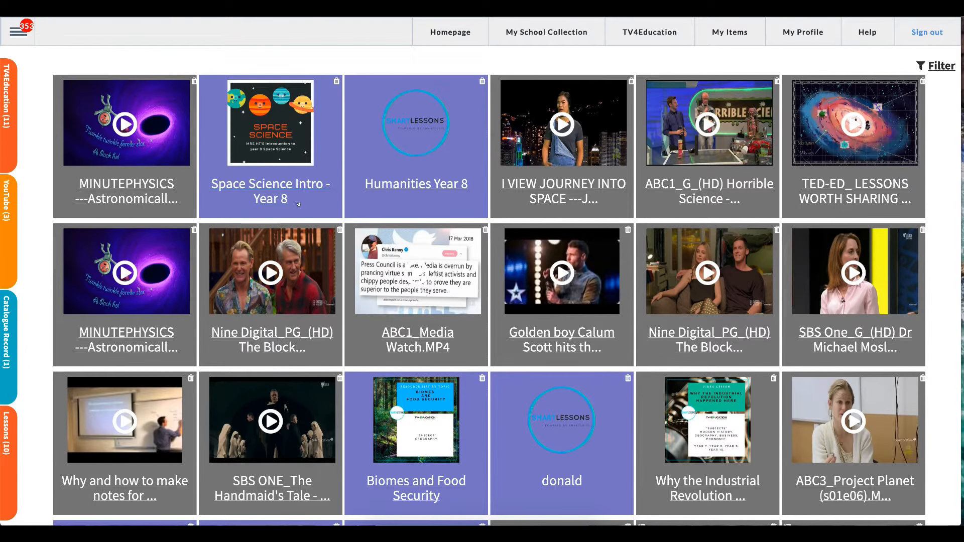
pyautogui.click(283, 133)
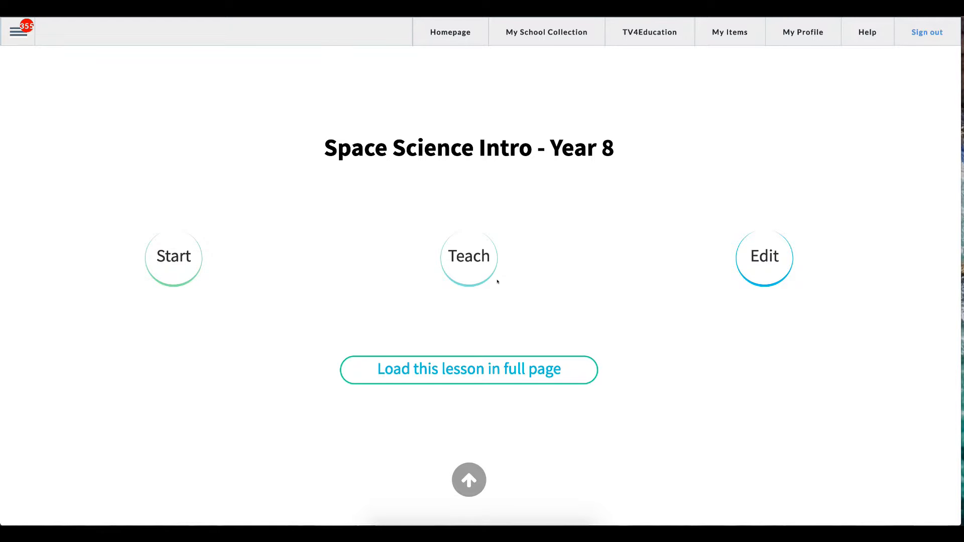
pyautogui.click(465, 262)
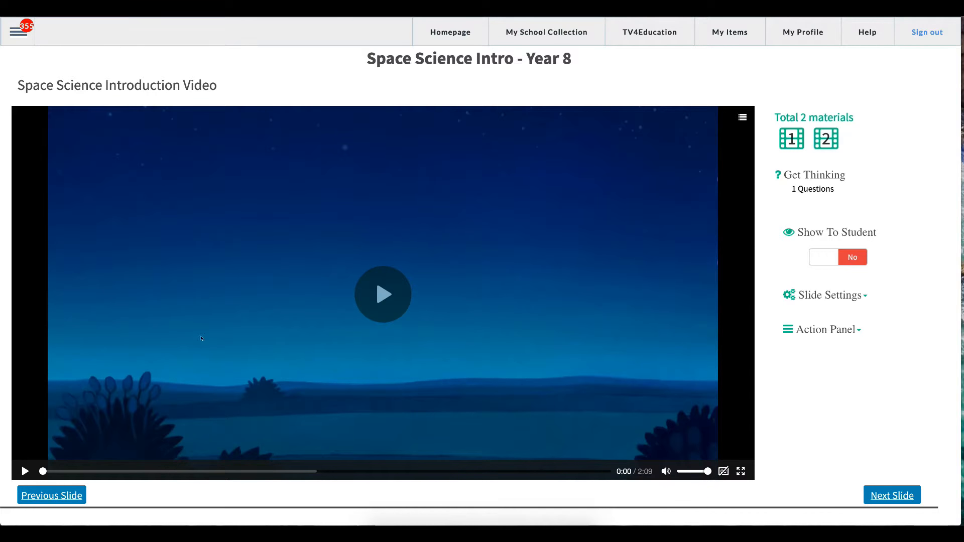
pyautogui.click(405, 284)
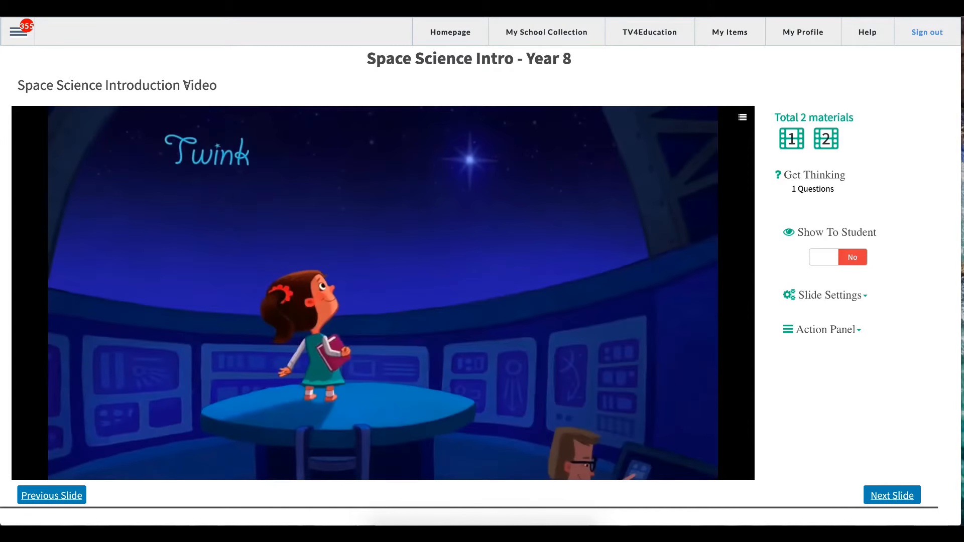
# Display the slide's content list and Get Thinking question, and fill the blank about why stars appear small with "far away".
pyautogui.click(215, 81)
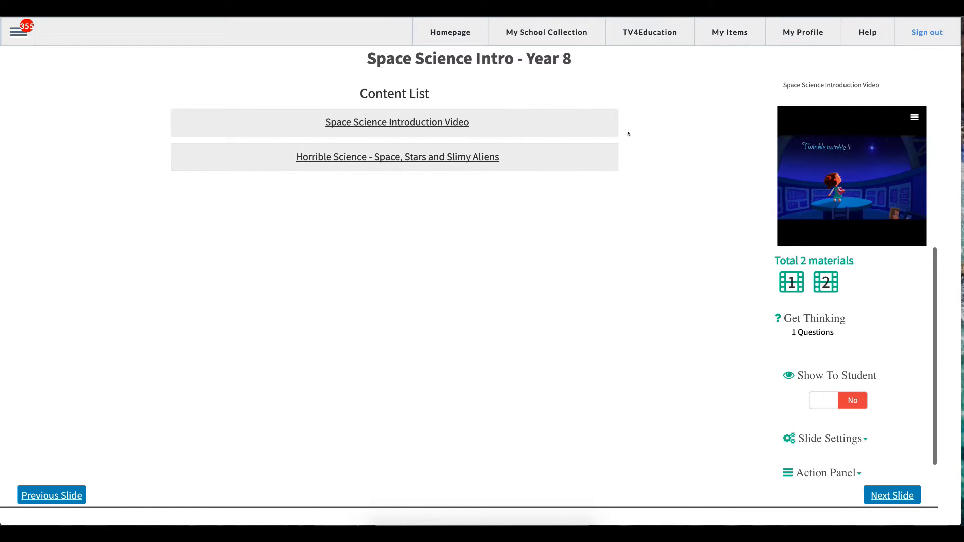
pyautogui.click(815, 317)
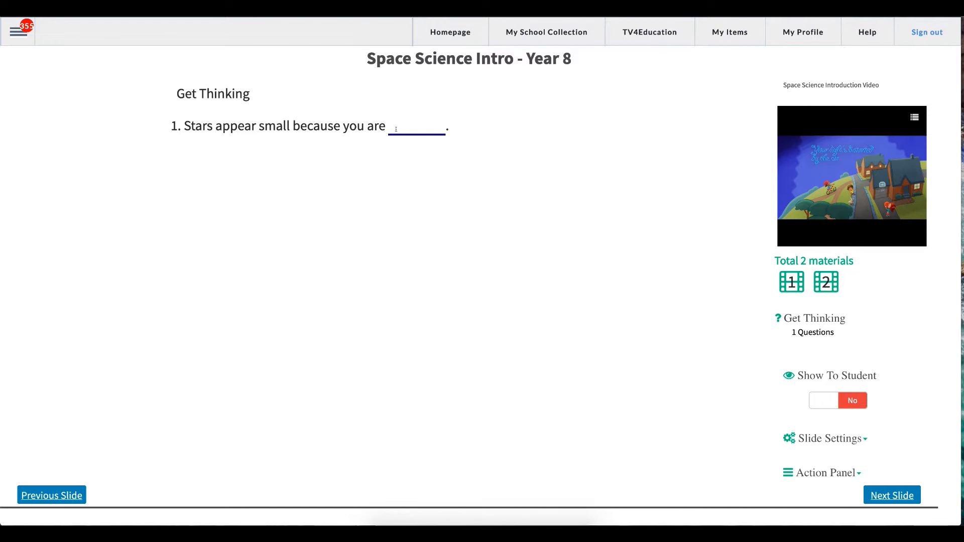
pyautogui.click(396, 129)
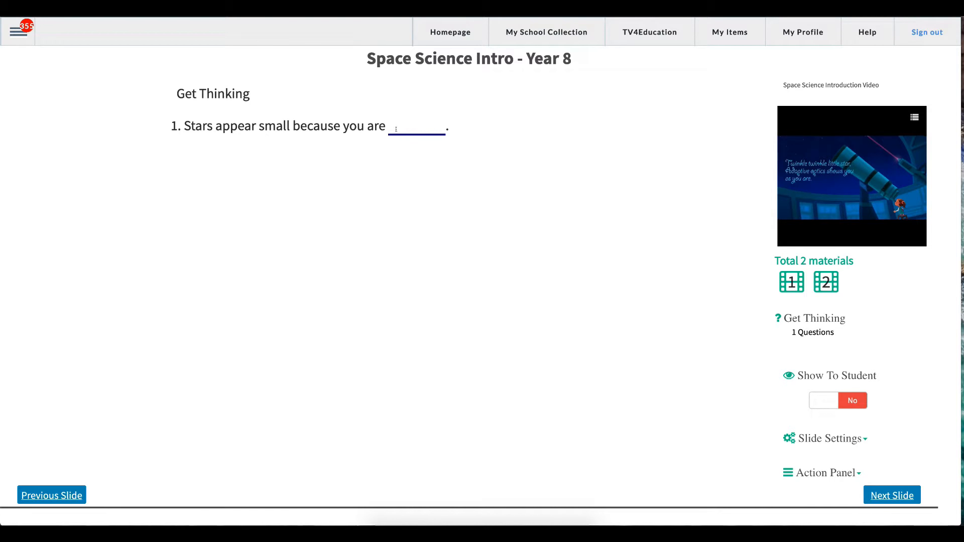
pyautogui.write('far w')
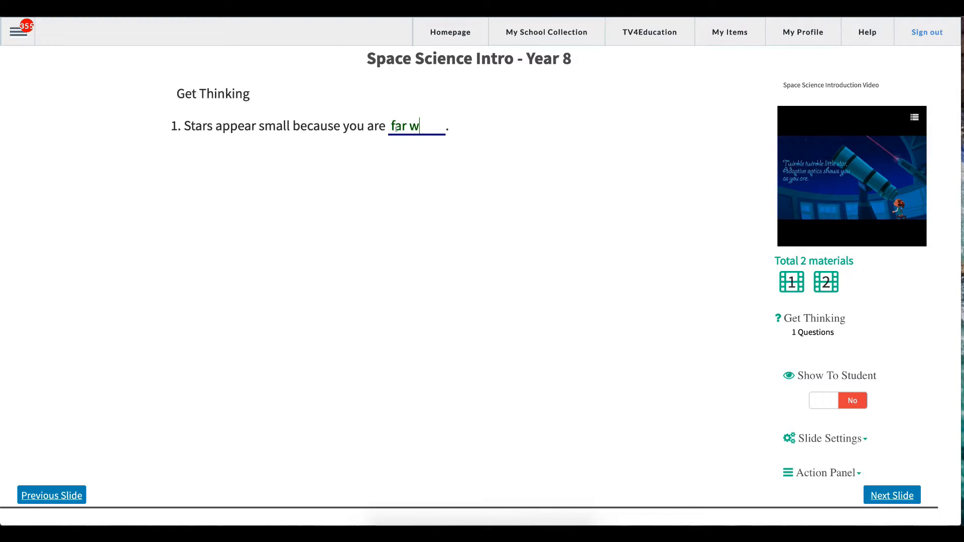
pyautogui.press('BackSpace')
pyautogui.write('away')
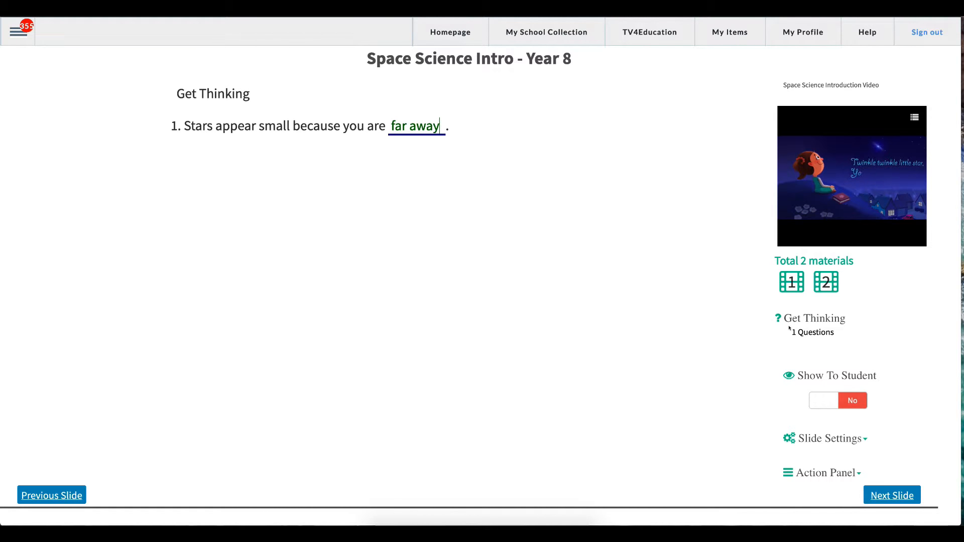
# Advance to the following slide and preview its Space Activity text, Space Science Game and space-science-worksheet.jpg materials.
pyautogui.click(884, 496)
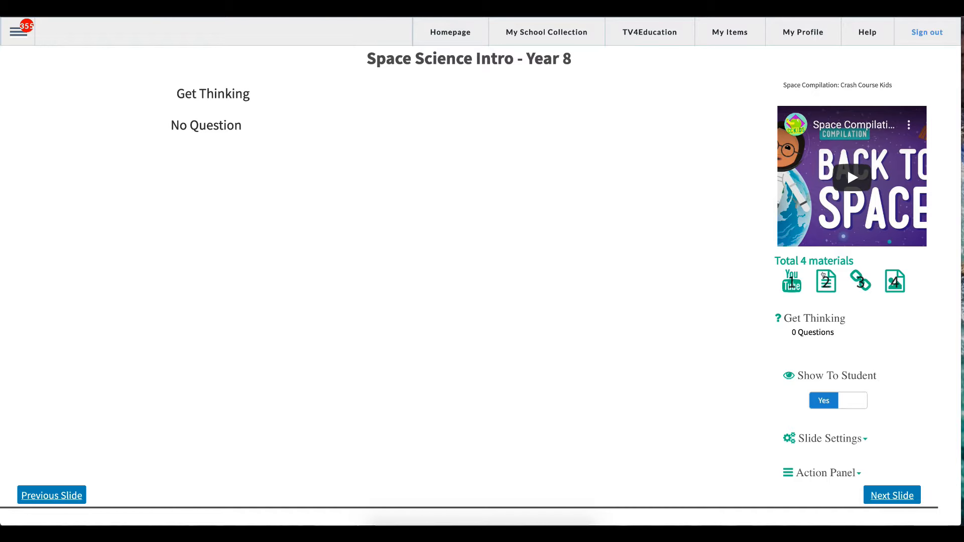
pyautogui.click(825, 286)
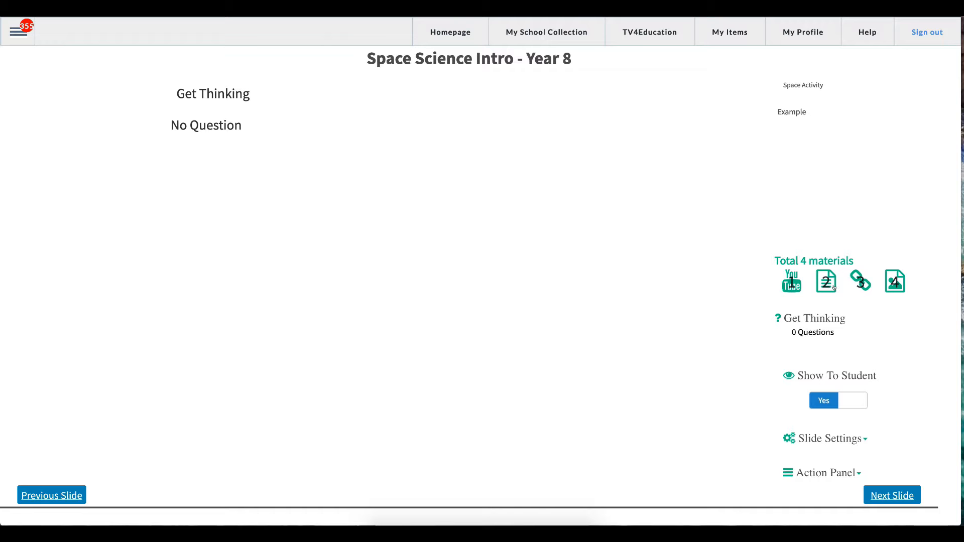
pyautogui.click(858, 281)
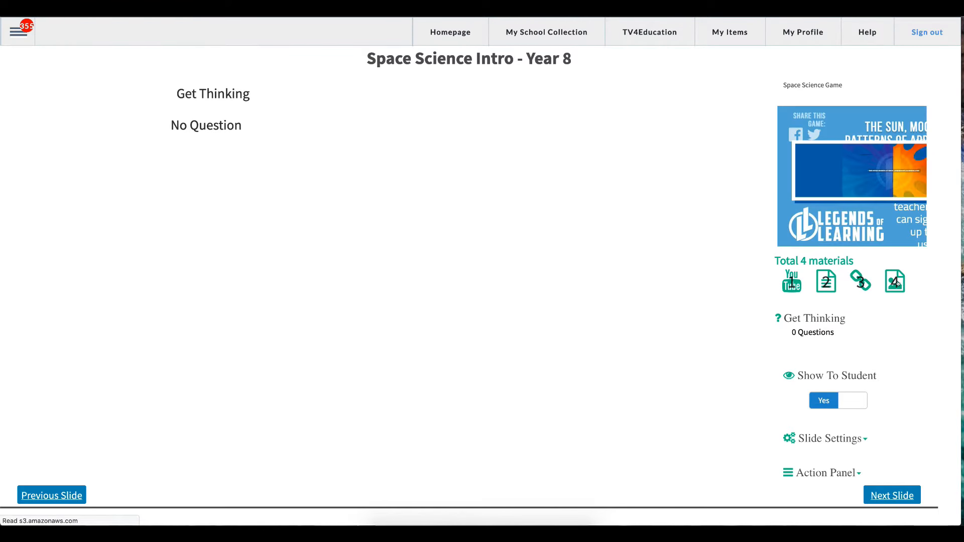
pyautogui.click(900, 283)
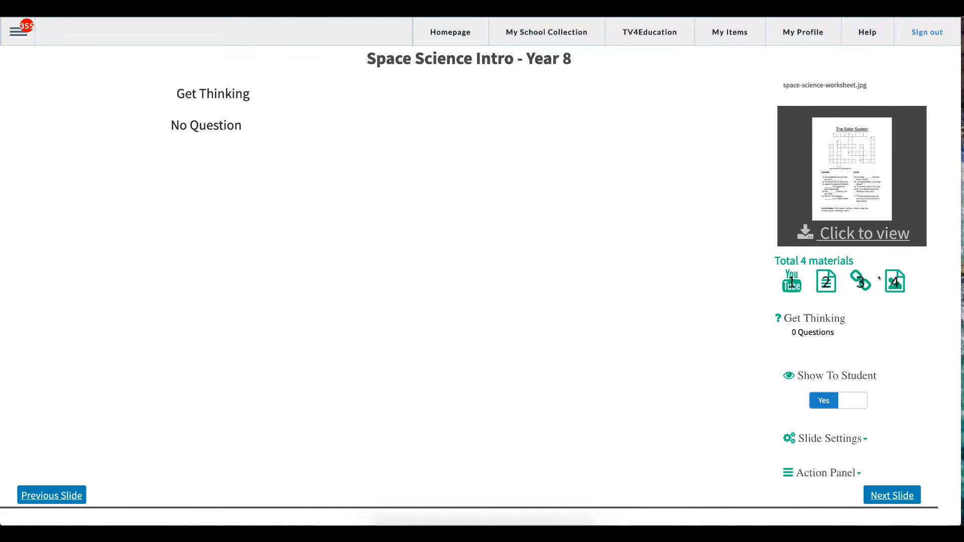
pyautogui.click(837, 258)
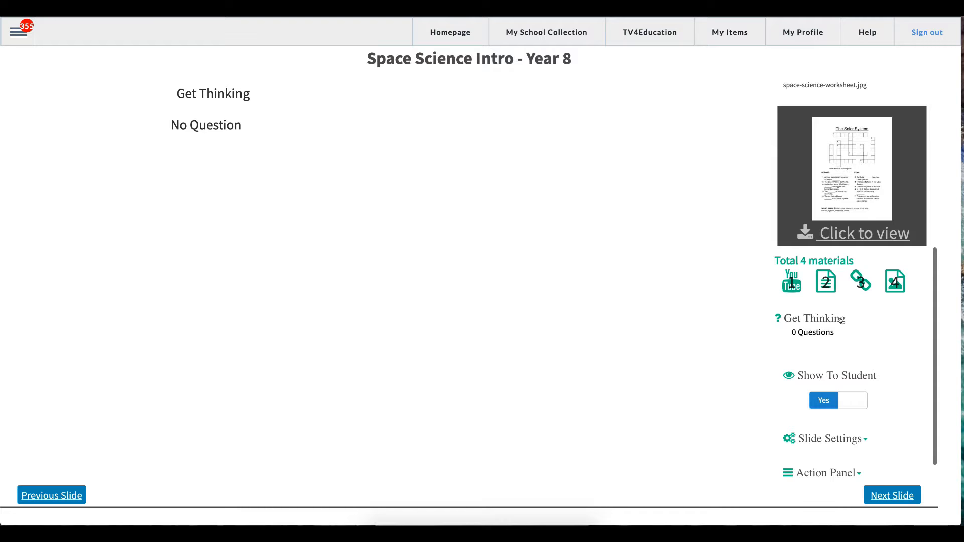
pyautogui.scroll(-1, 833, 316)
pyautogui.scroll(1, 839, 319)
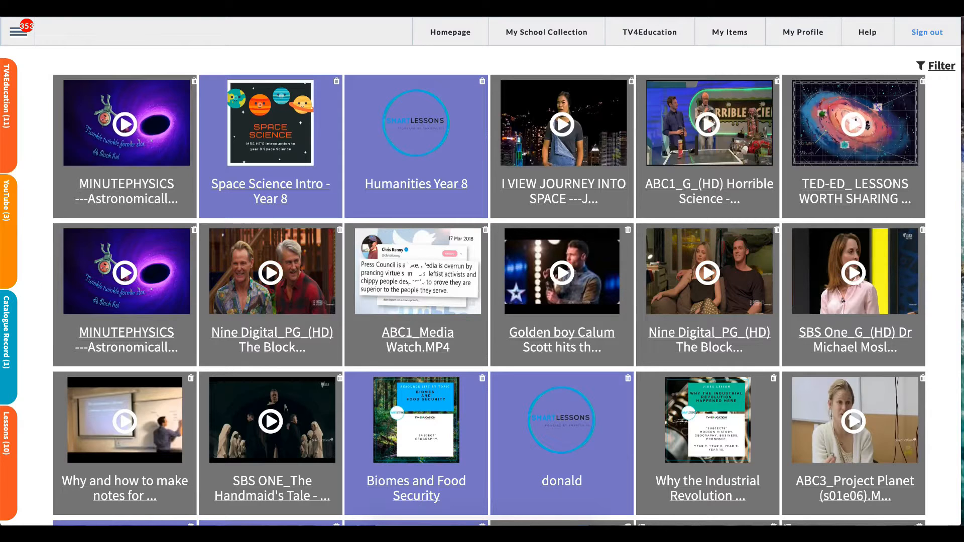
# Open the Space Science Intro - Year 8 lesson in Start mode, answer the Get Thinking question with "far away" and save the answers.
pyautogui.click(283, 135)
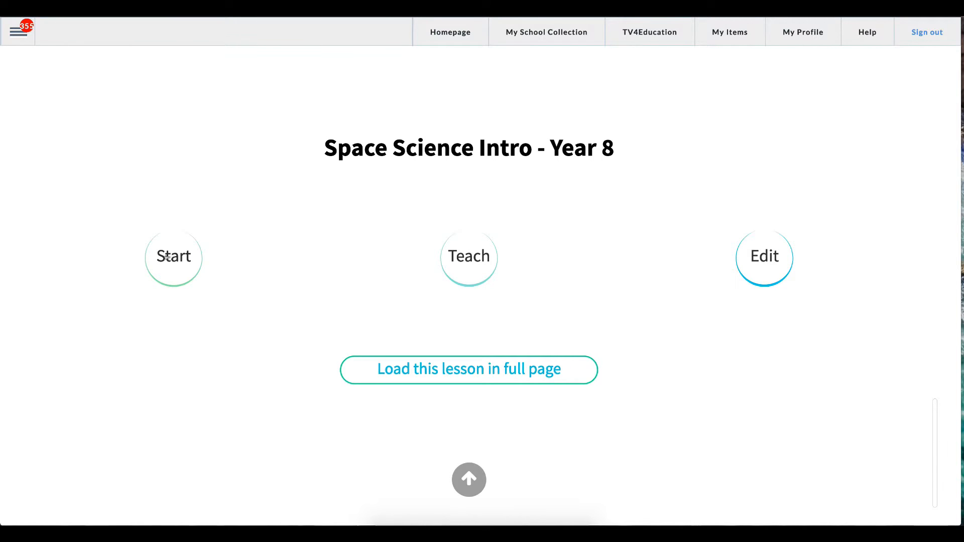
pyautogui.click(169, 257)
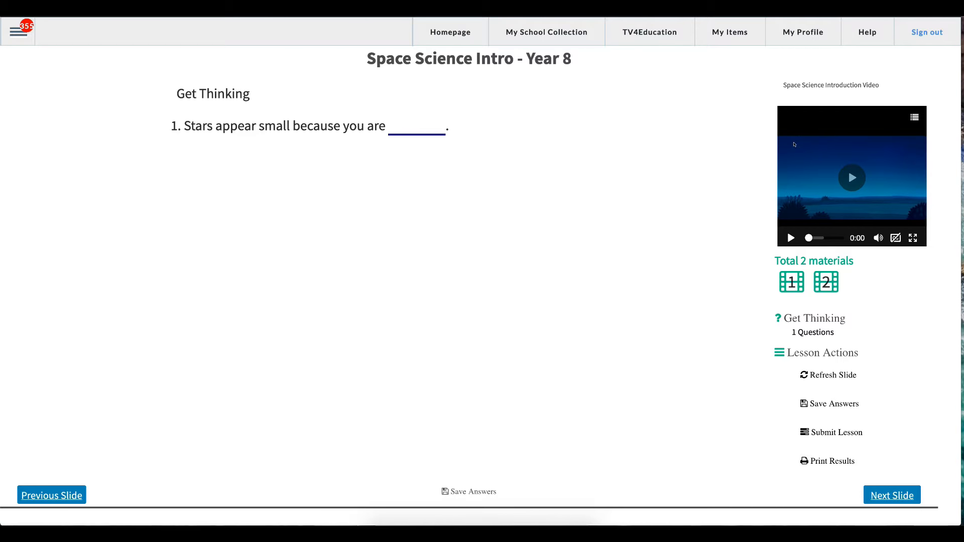
pyautogui.click(405, 129)
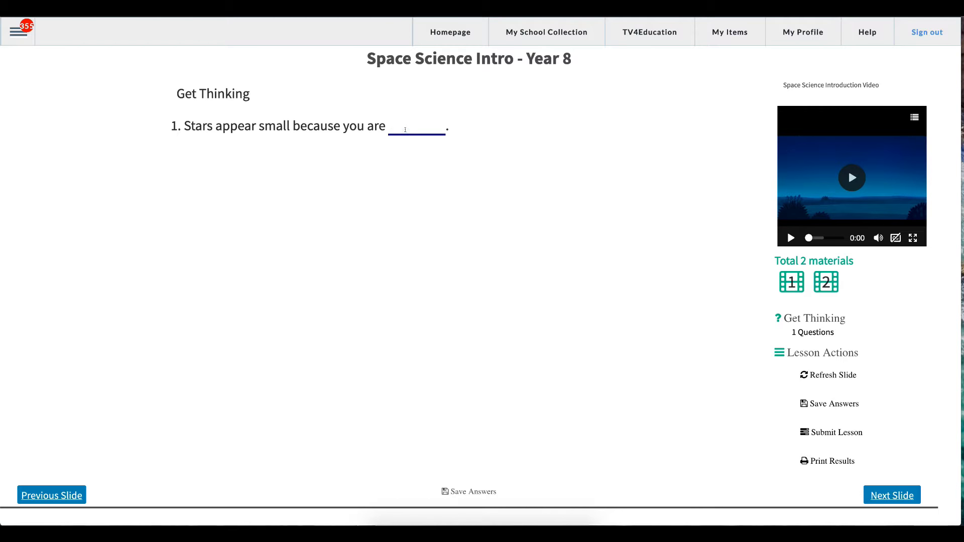
pyautogui.write('far away')
pyautogui.click(837, 404)
# Go to the following slide, show its Space Compilation: Crash Course Kids video, and submit the lesson.
pyautogui.click(896, 490)
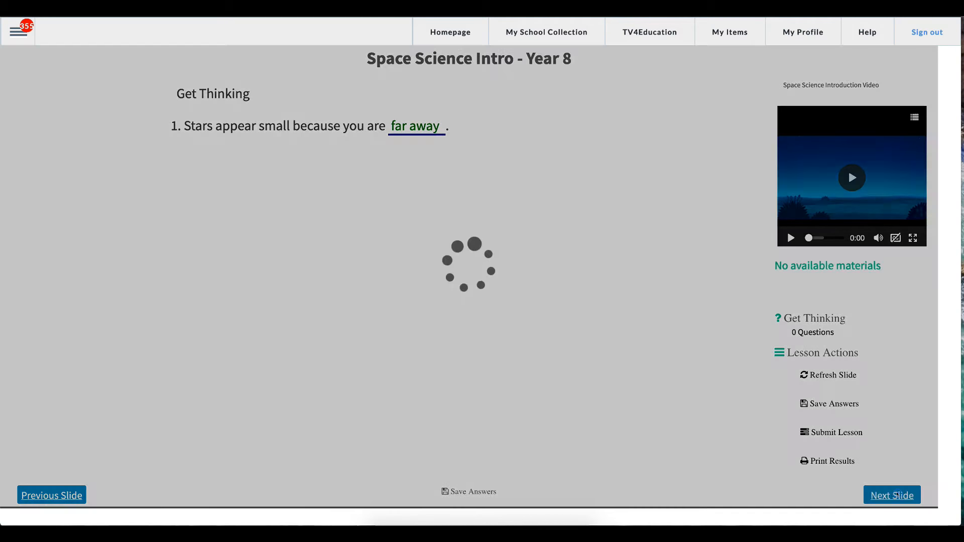
pyautogui.click(791, 281)
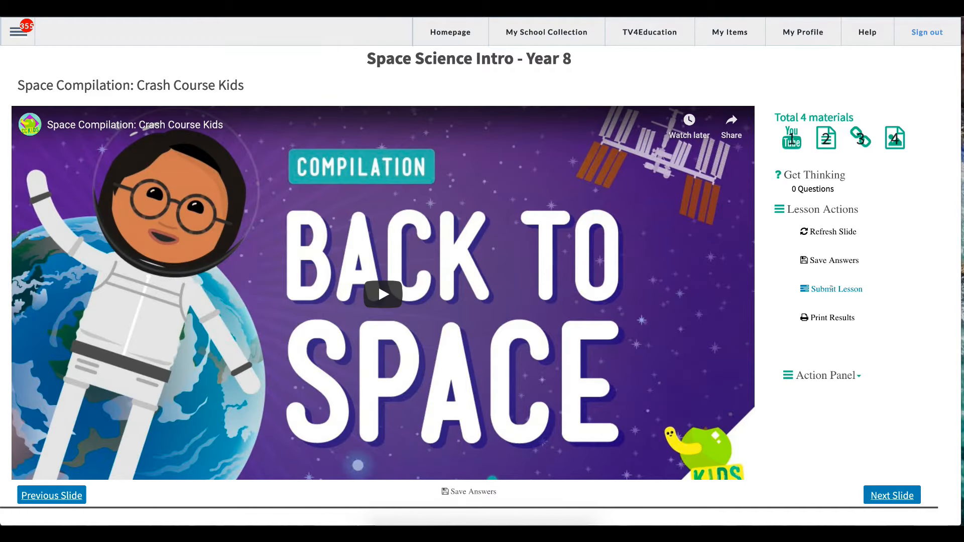
pyautogui.click(841, 289)
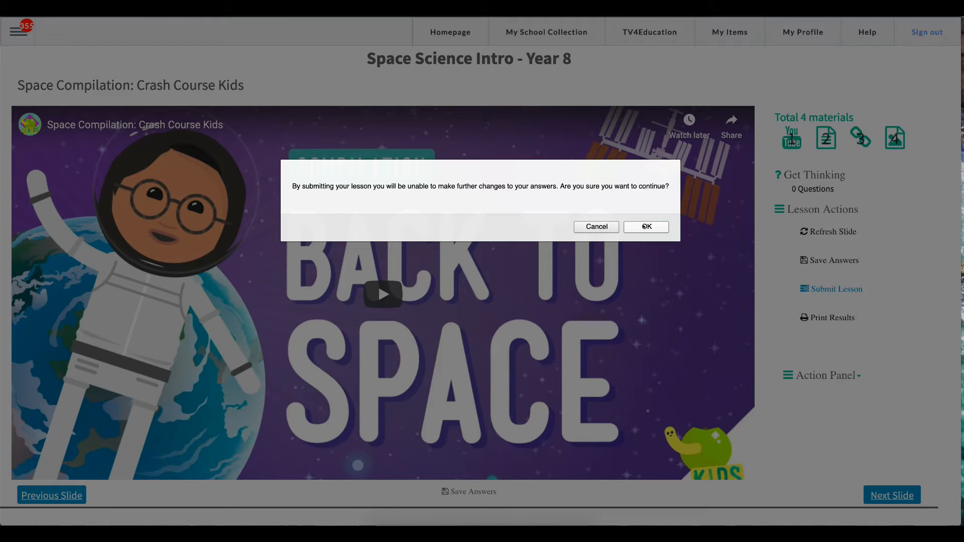
pyautogui.click(645, 226)
pyautogui.click(644, 226)
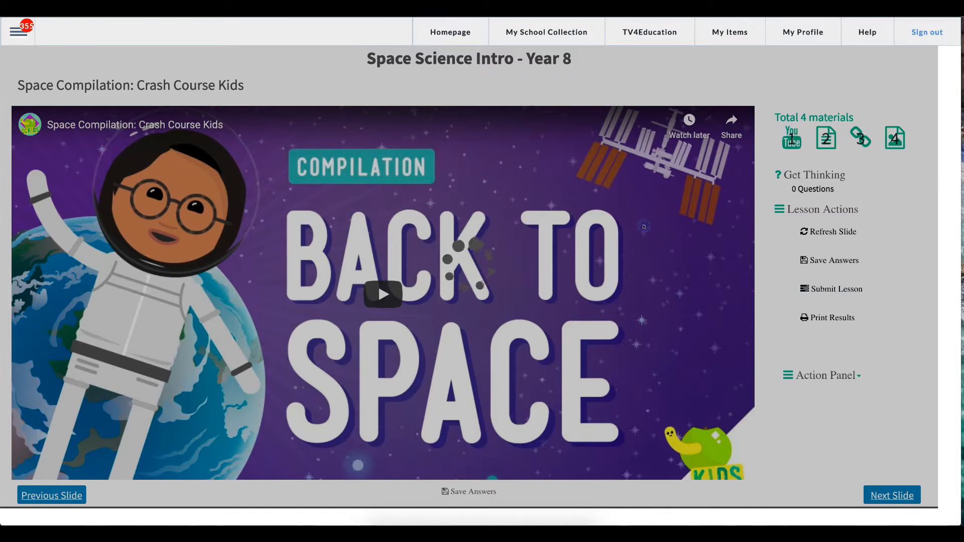